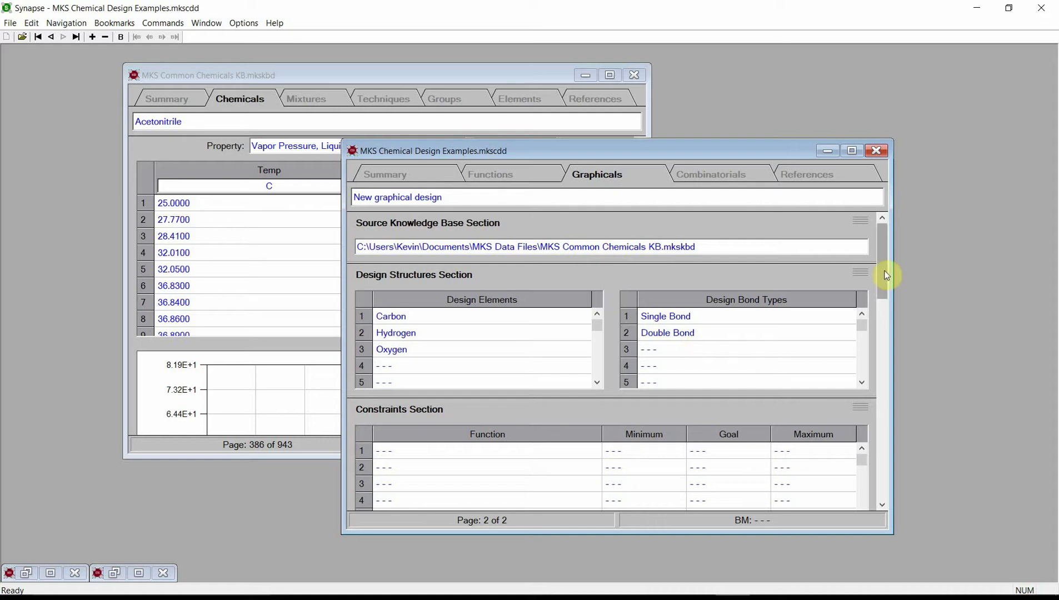
Start the design's first constraint using the Boiling Point [°C] function.
left_click_drag(886, 276, 877, 321)
double_click(619, 285)
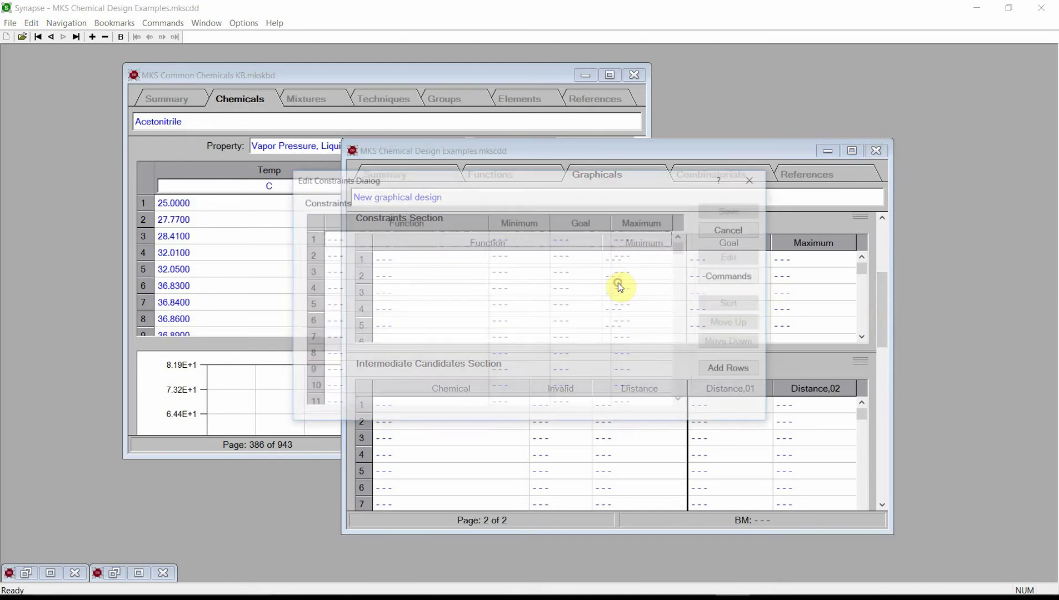
double_click(594, 241)
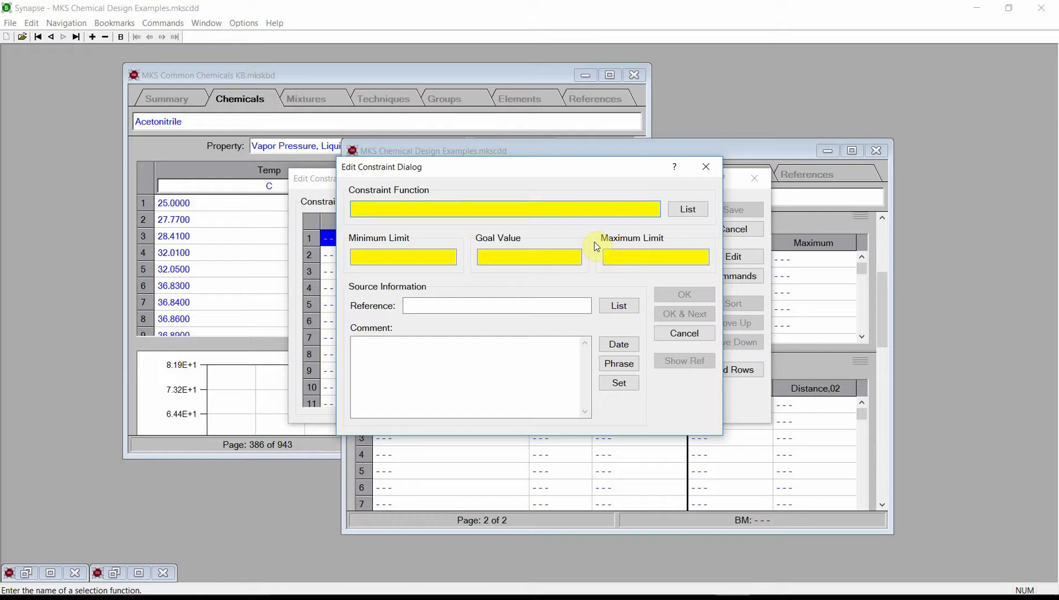
key("Tab")
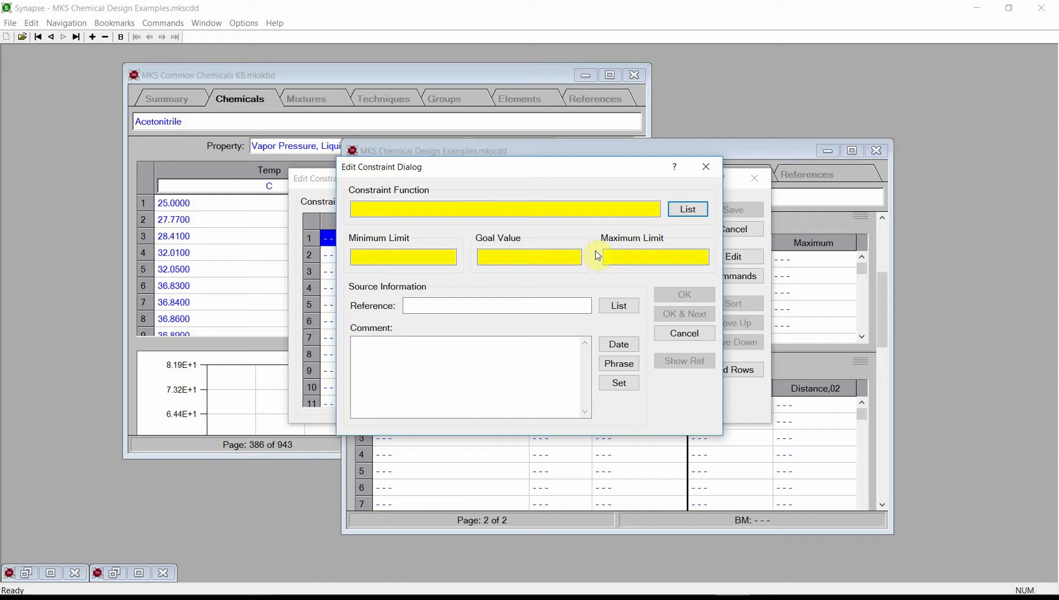
left_click(690, 211)
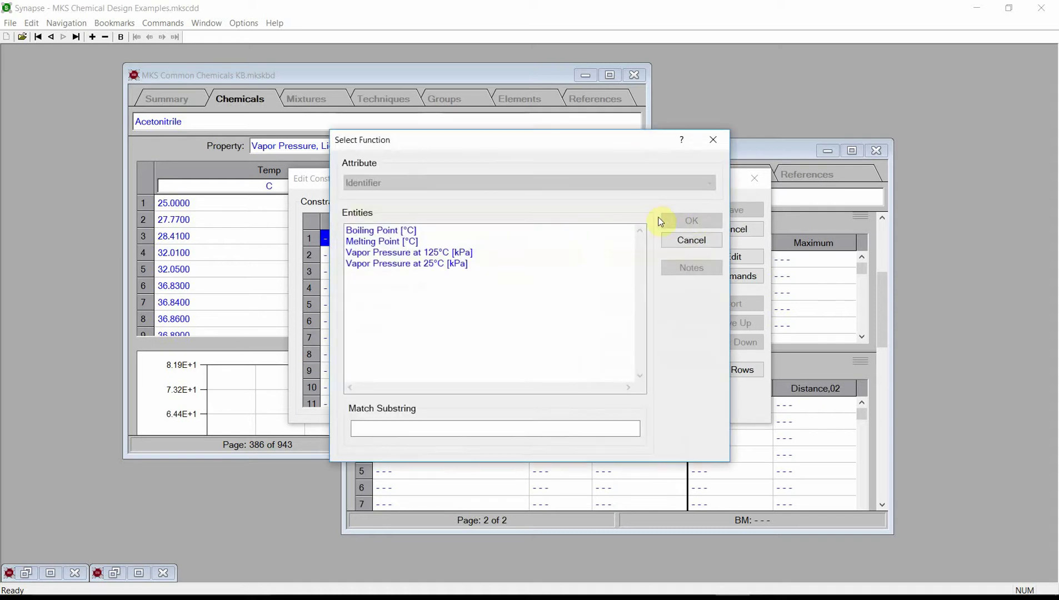
left_click(445, 230)
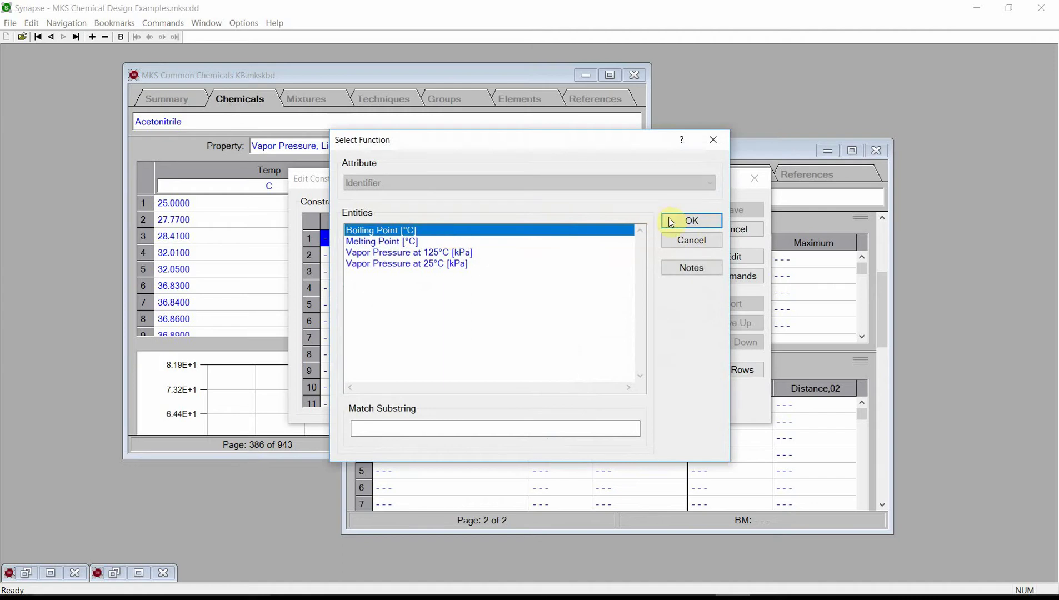
left_click(670, 221)
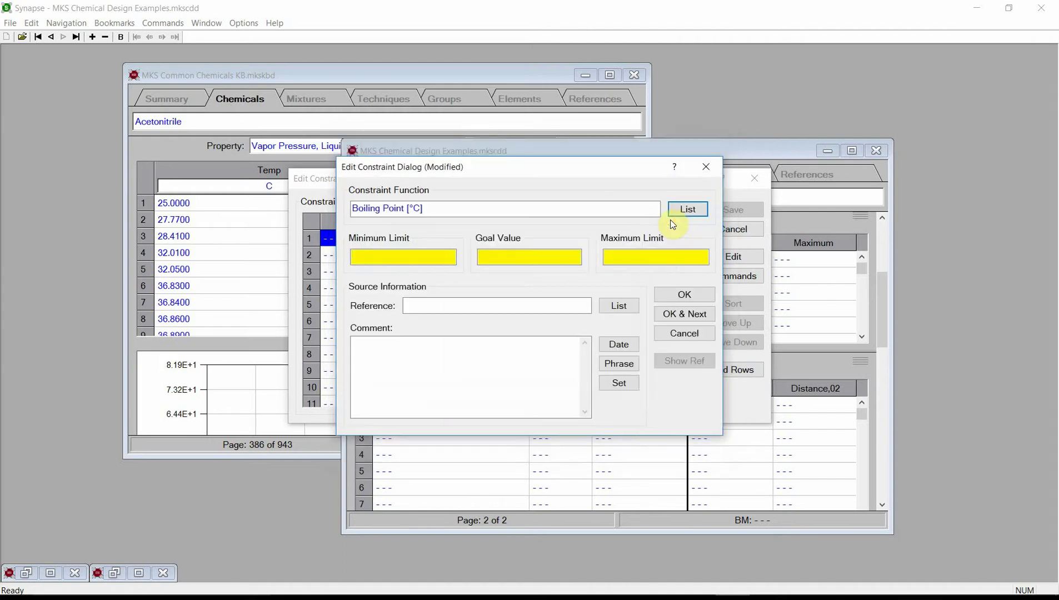
Set the boiling point goal to 81.6, minimum to 71.6 and maximum to 91.6.
left_click(513, 255)
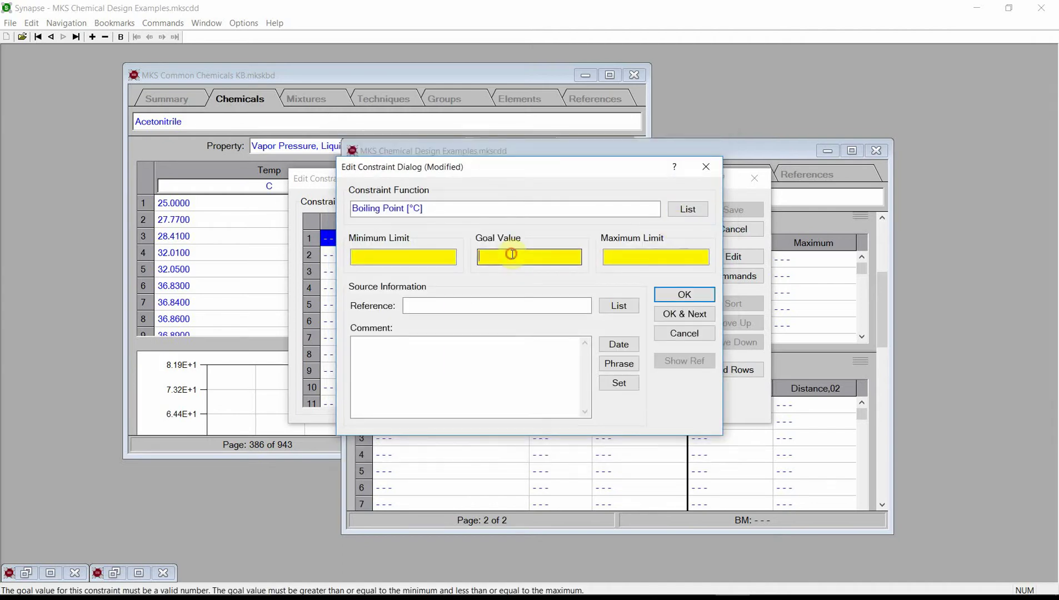
type("81.6")
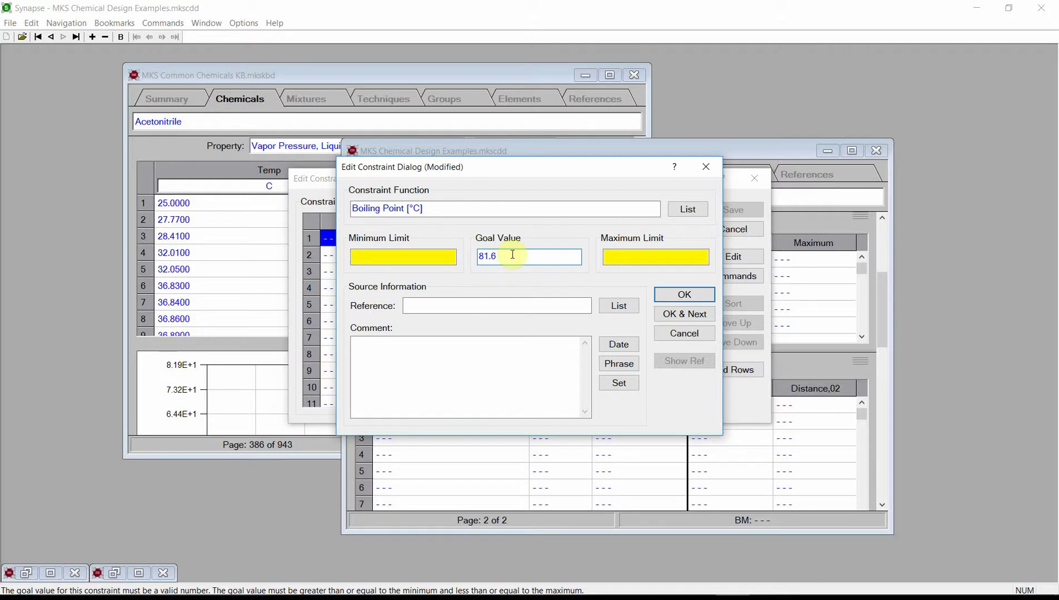
left_click(432, 252)
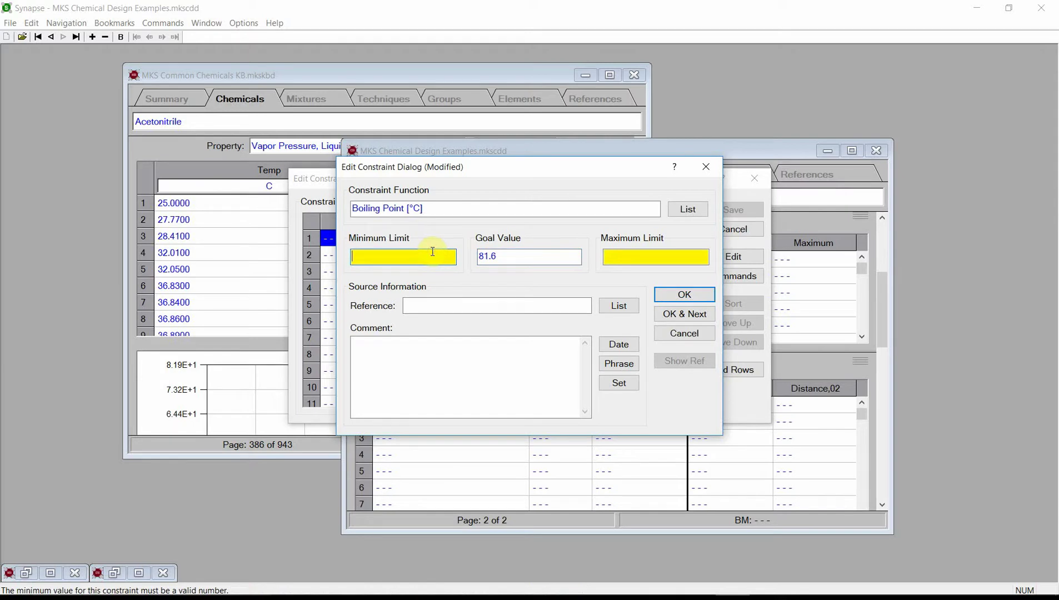
type("71.6")
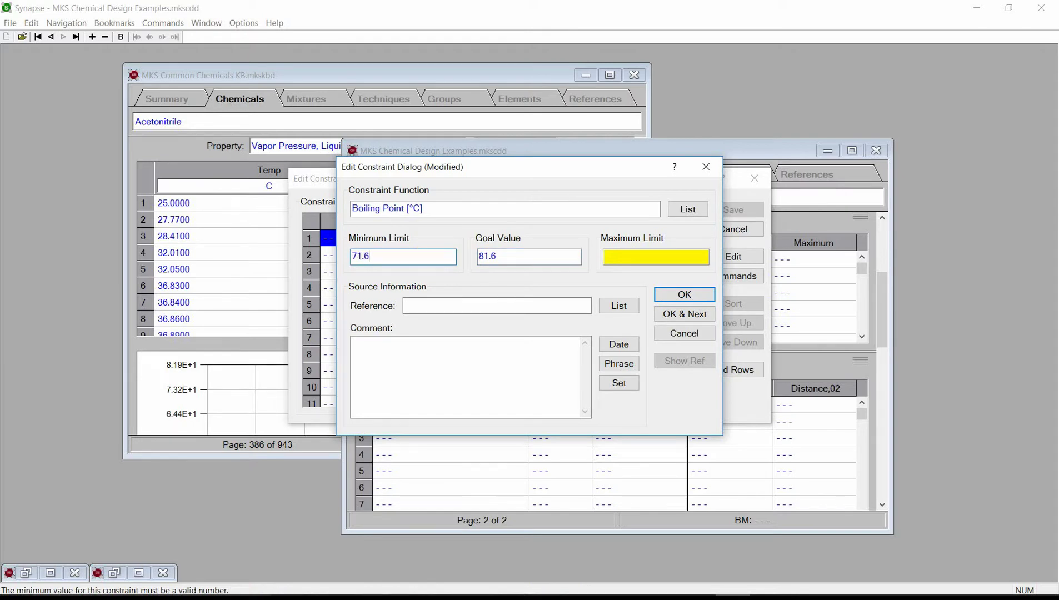
left_click(614, 255)
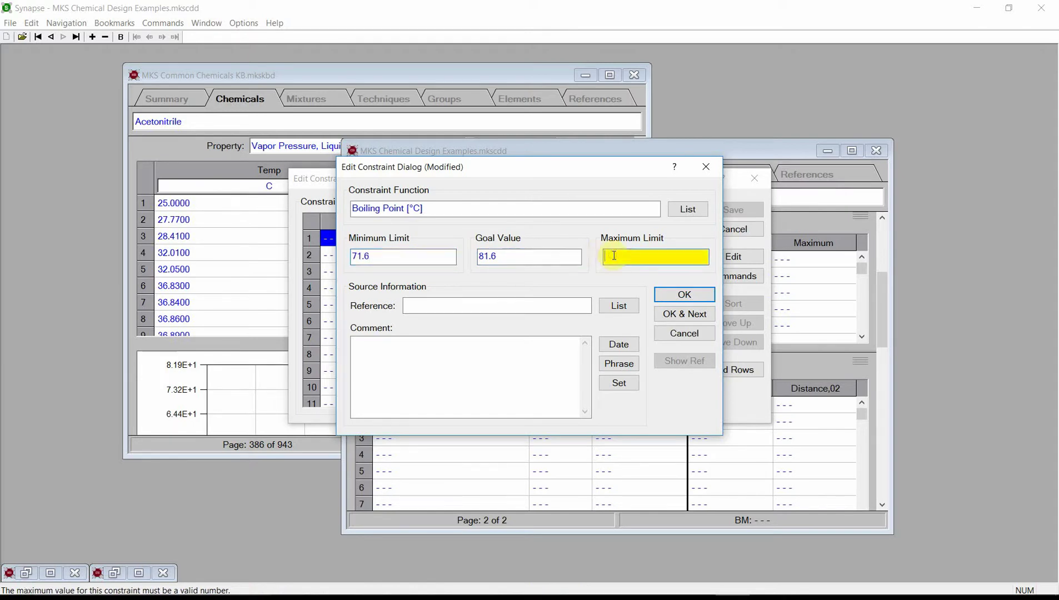
type("91.6")
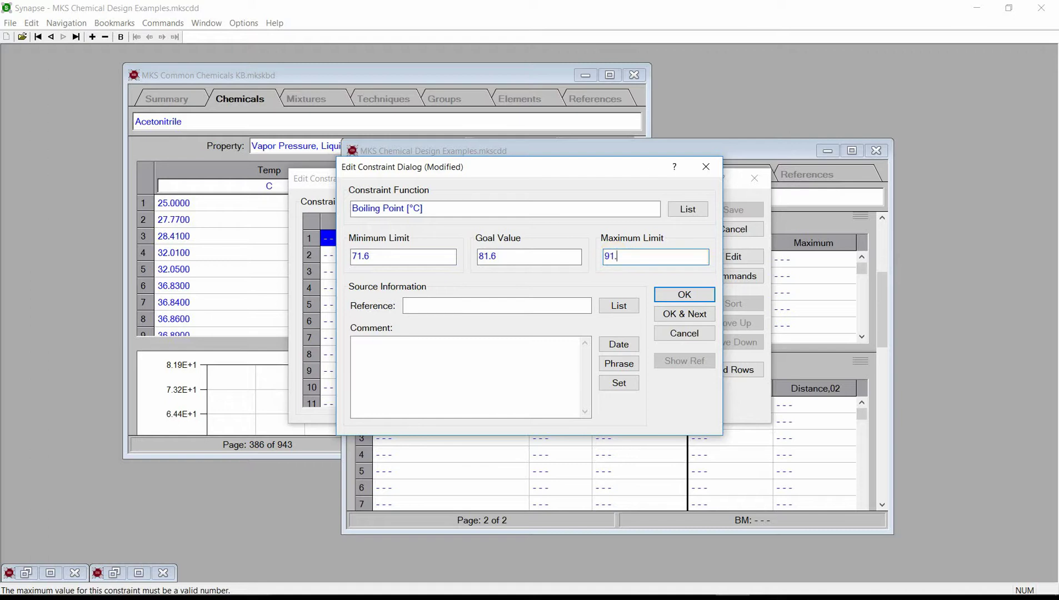
Reference it as MKS Calculation or Derivation, add a dated standard comment, and save it.
left_click(618, 305)
double_click(524, 232)
left_click(619, 344)
left_click(615, 364)
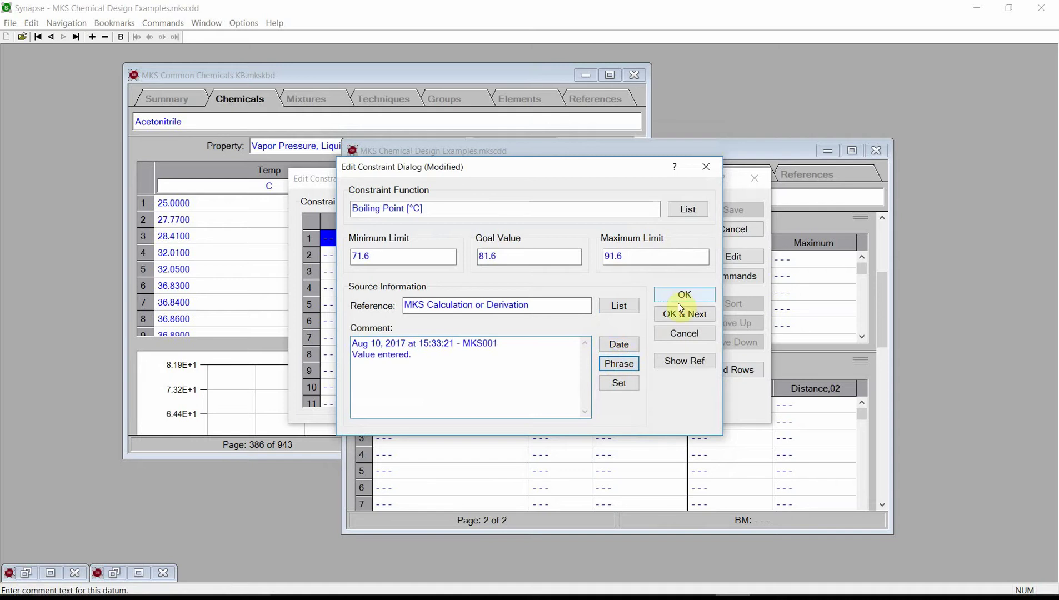
left_click(680, 299)
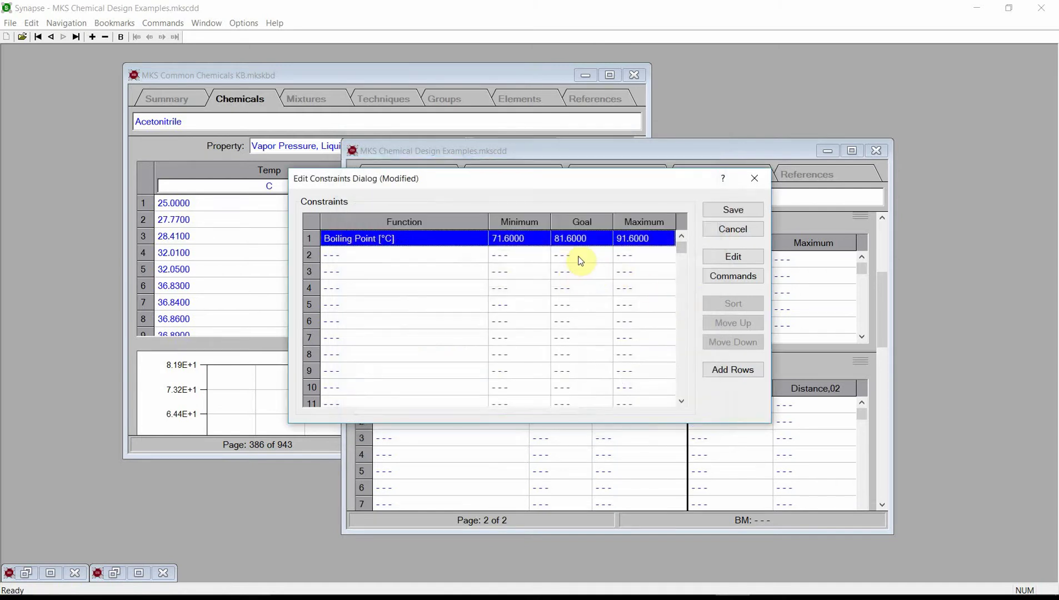
Add a second constraint using the Vapor Pressure at 25°C [kPa] function.
double_click(580, 259)
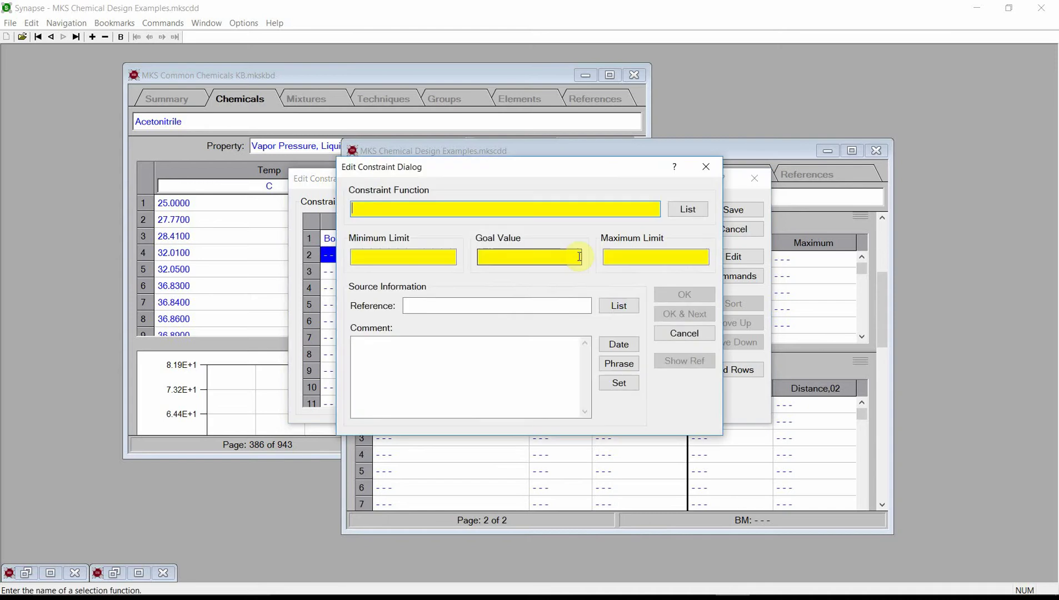
left_click(684, 211)
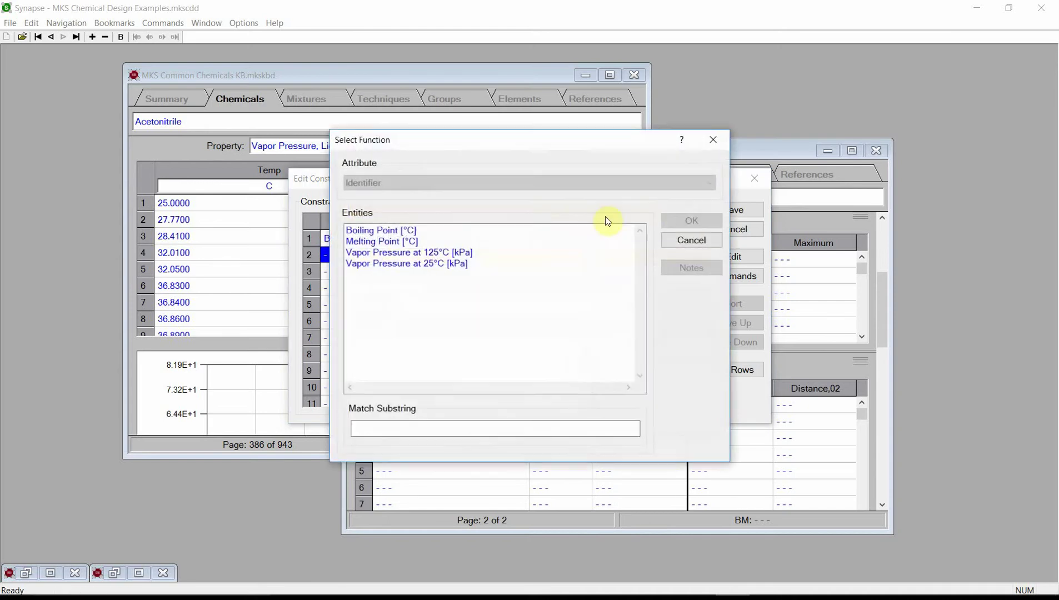
left_click(427, 265)
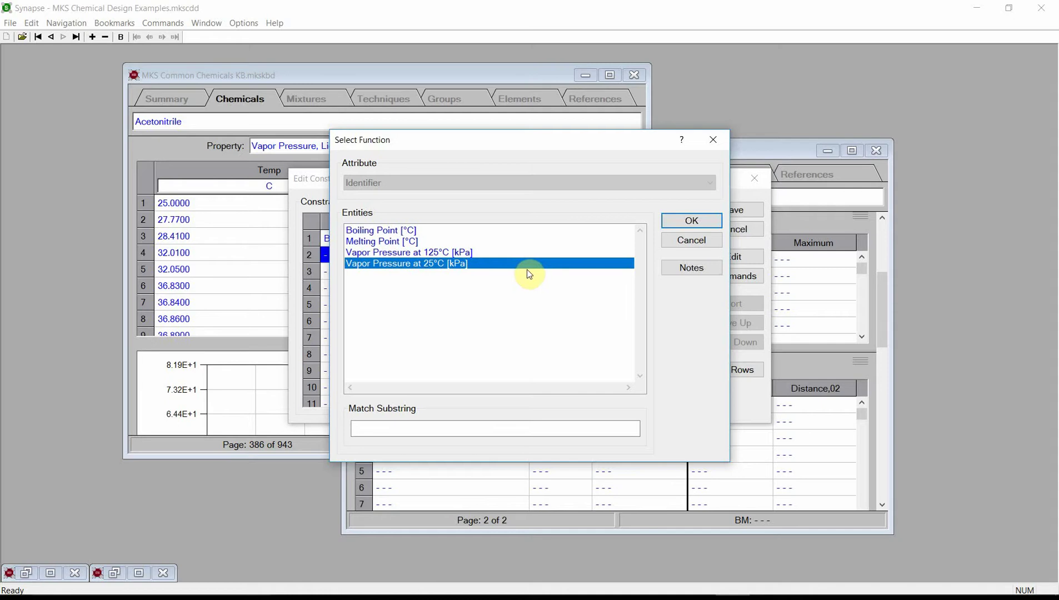
left_click(670, 224)
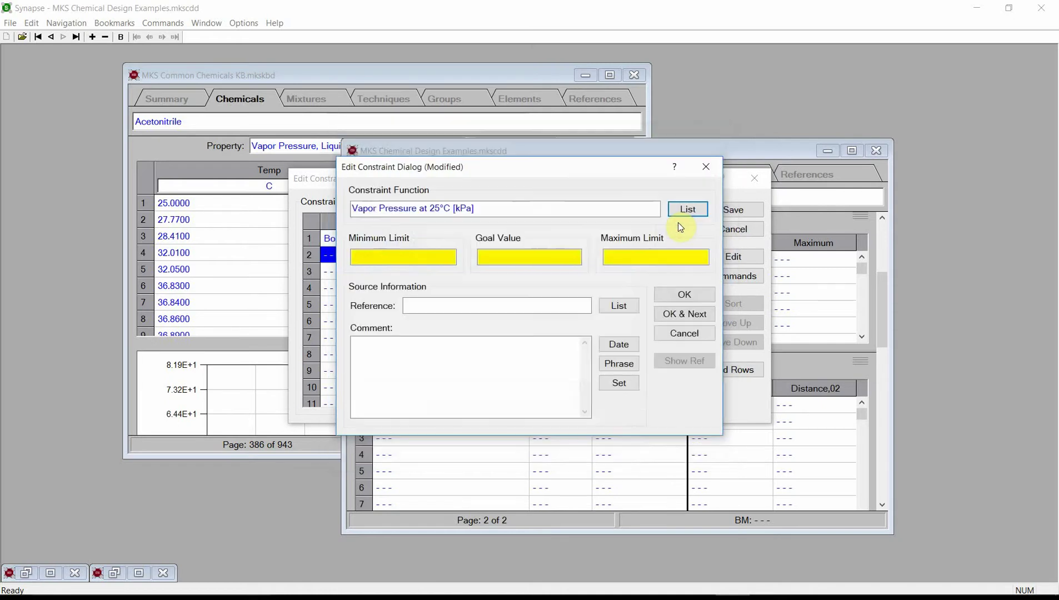
Set the vapor pressure goal to 11.83, minimum to 1.0 and maximum to 50.0.
left_click(541, 257)
type("11.83")
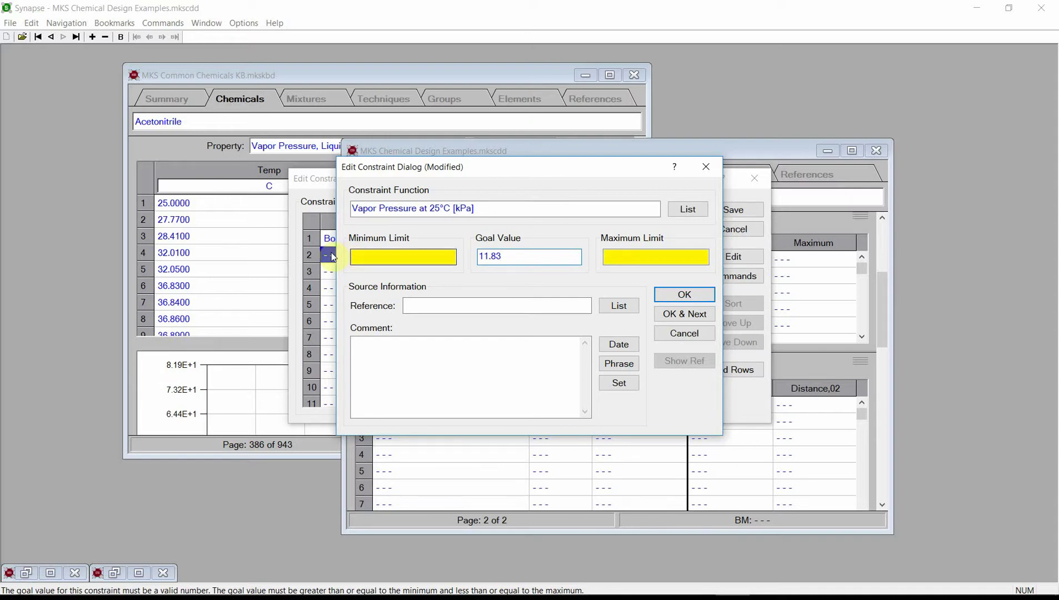
left_click(361, 259)
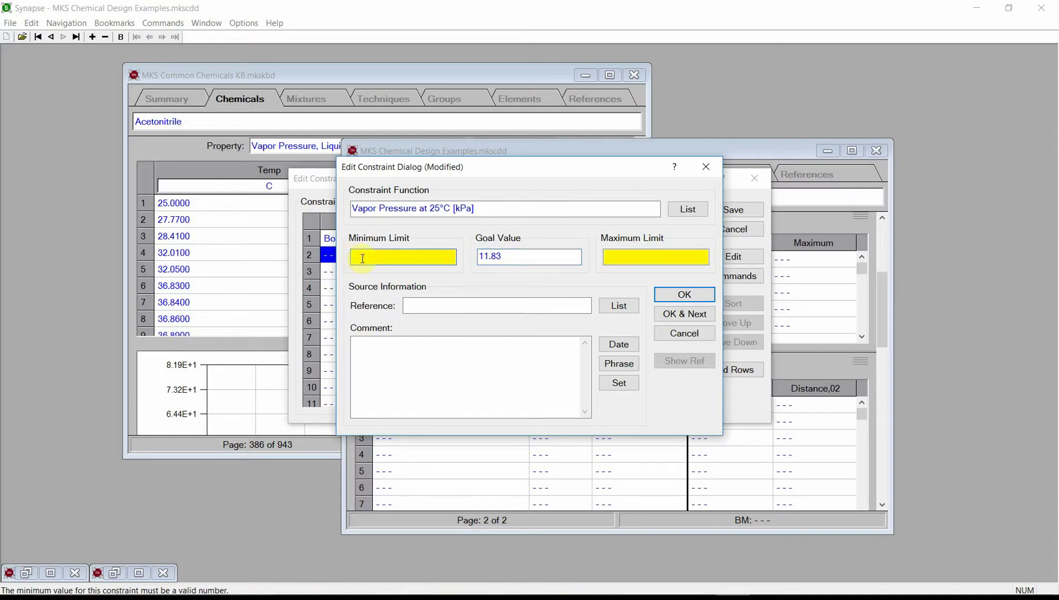
type("1.0")
key("Tab")
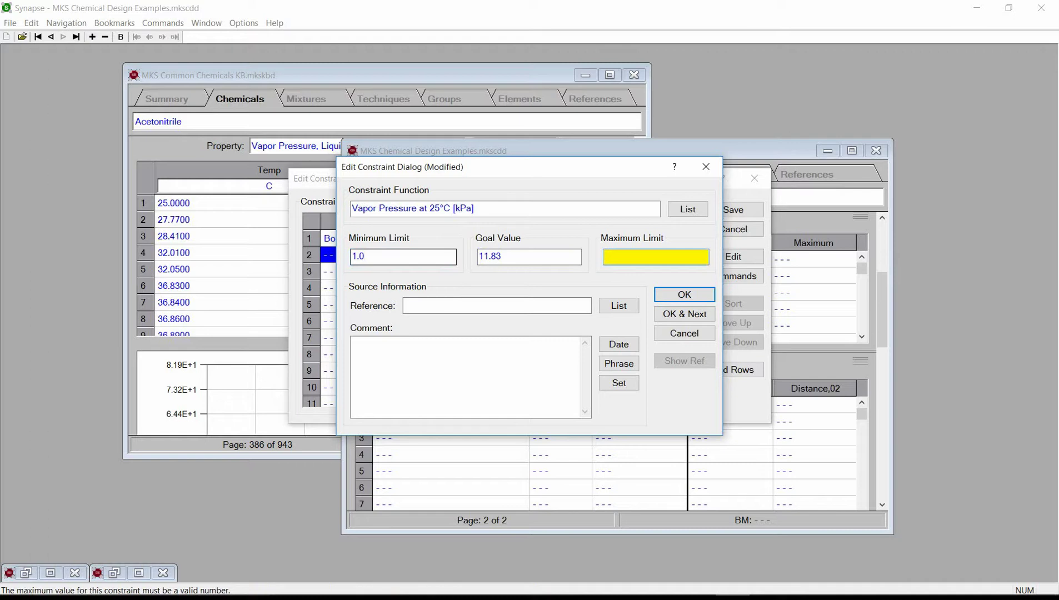
type("50.0")
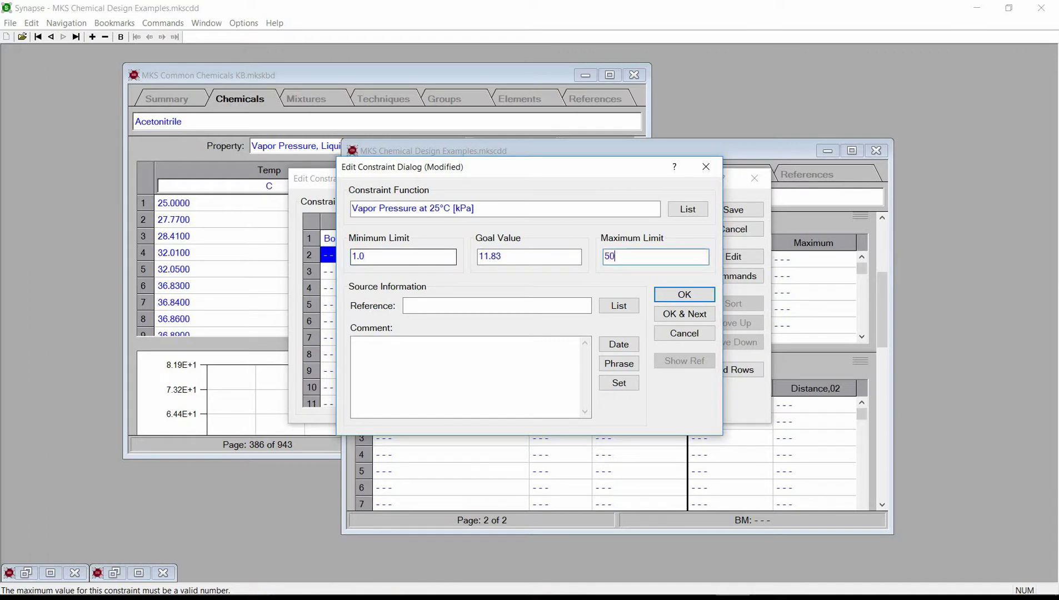
Reference it as MKS Calculation, add a dated standard comment, and save the constraint list.
left_click(617, 305)
double_click(439, 230)
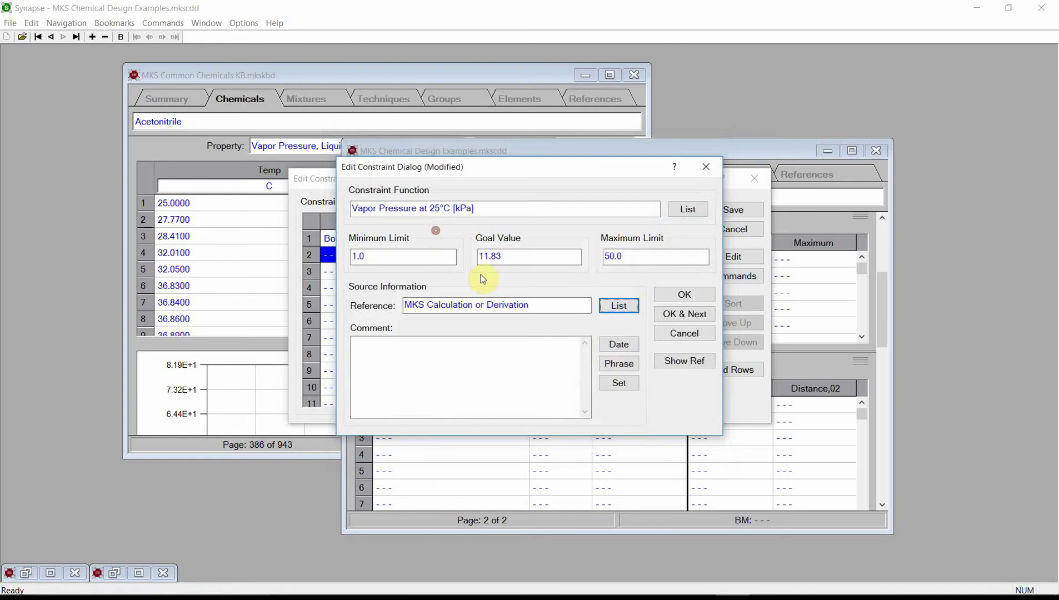
left_click(613, 342)
left_click(614, 363)
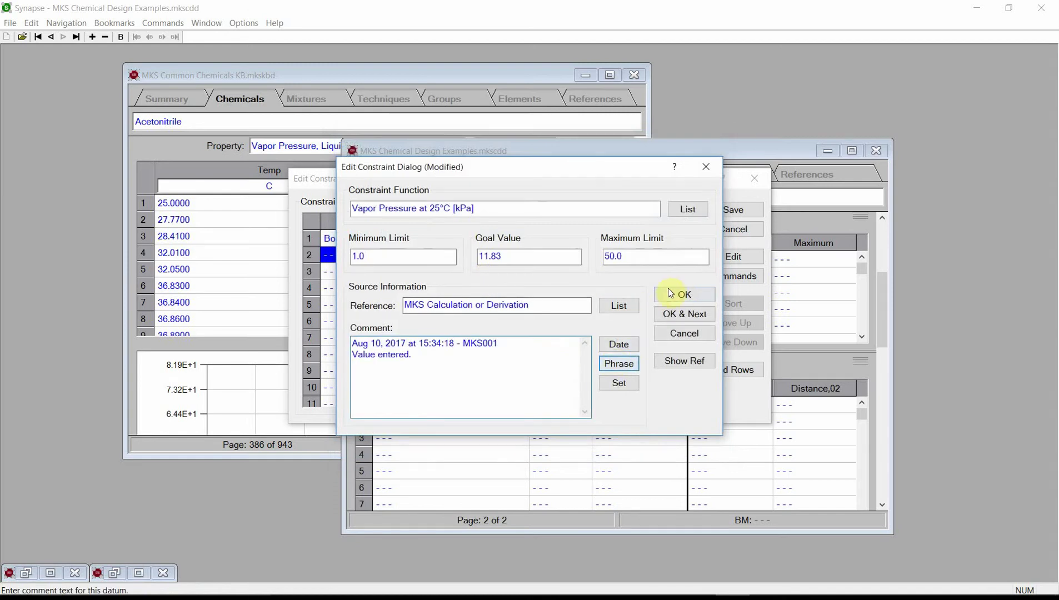
left_click(684, 296)
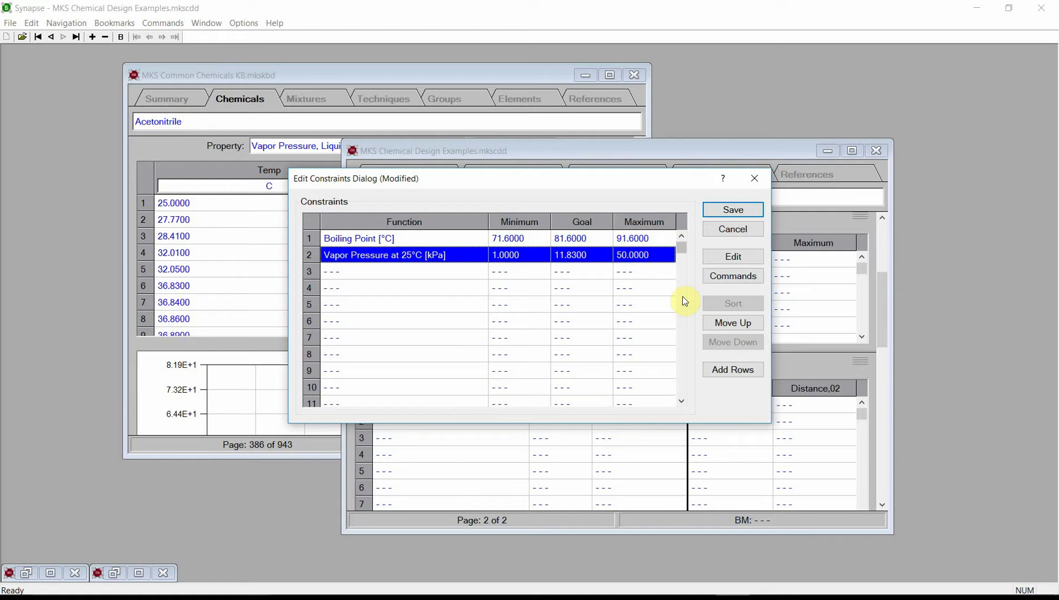
left_click(722, 210)
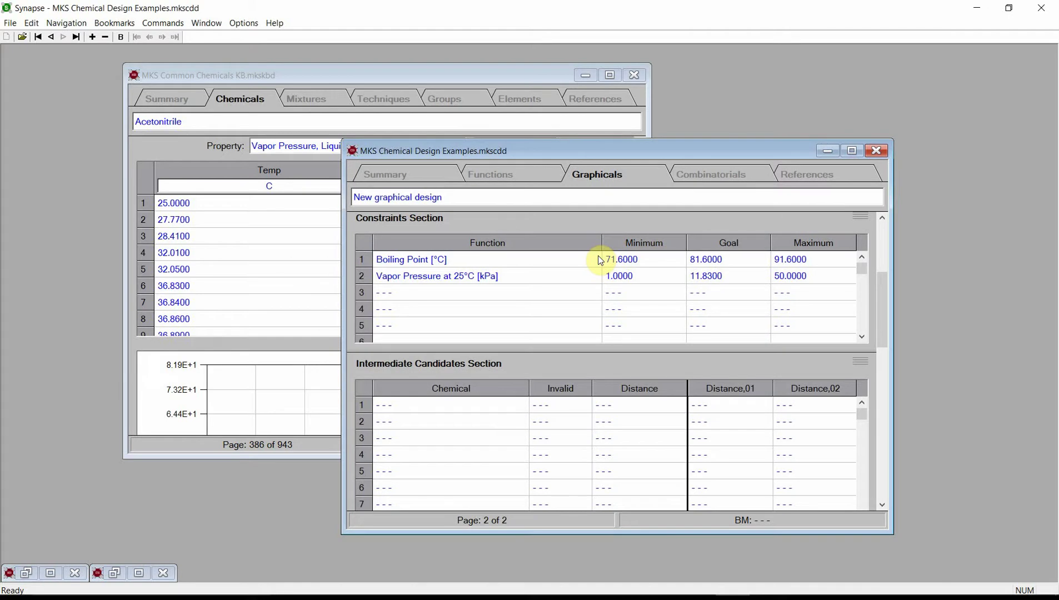
Open the Chemical Candidate Dialog via Commands > Design Candidates.
left_click(163, 23)
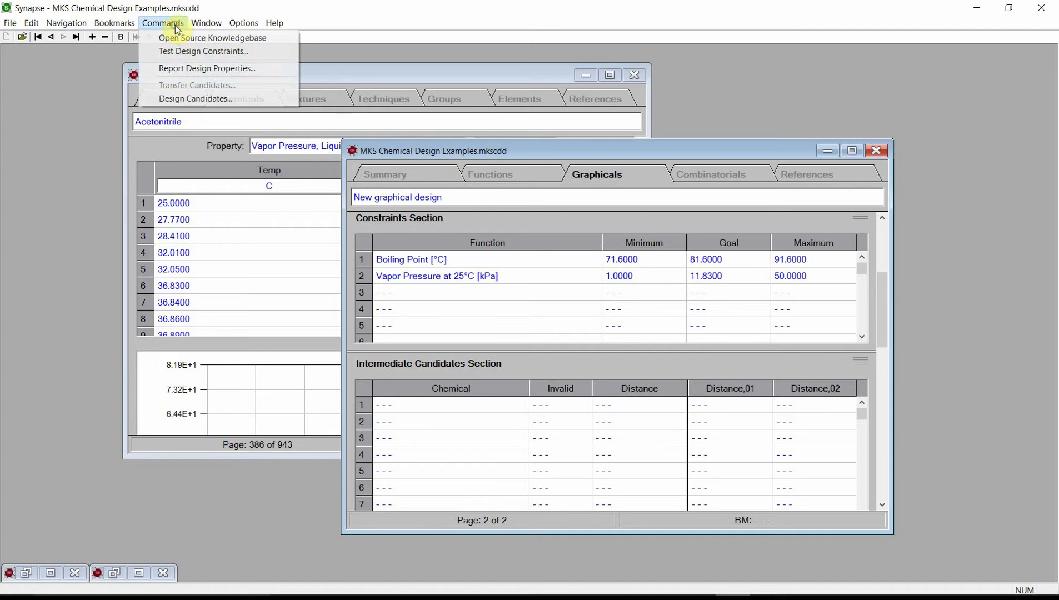
left_click(191, 99)
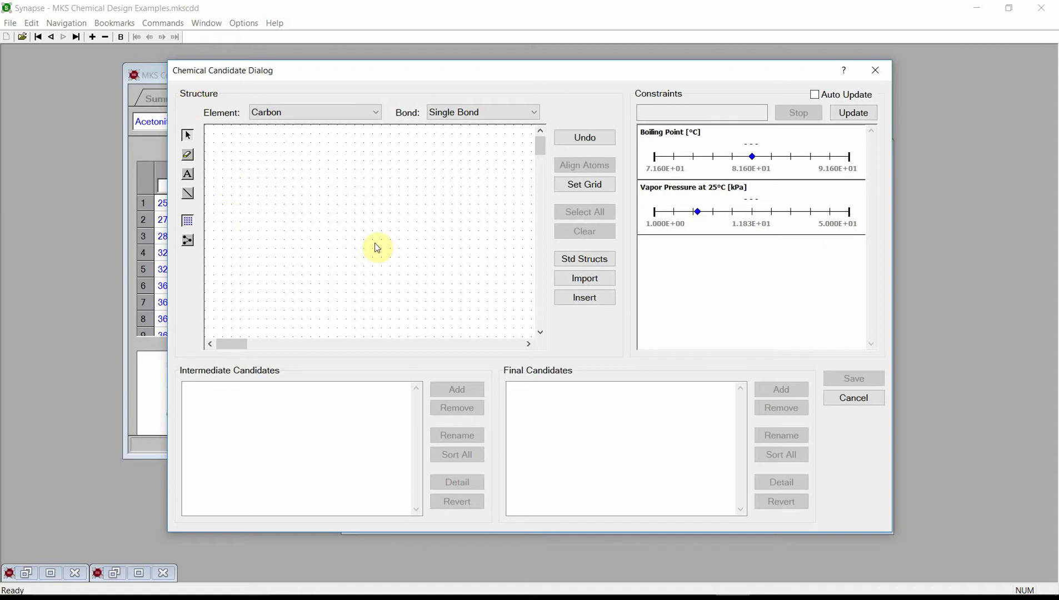
Place five carbon atoms in a horizontal row and bond them into a chain.
left_click(753, 157)
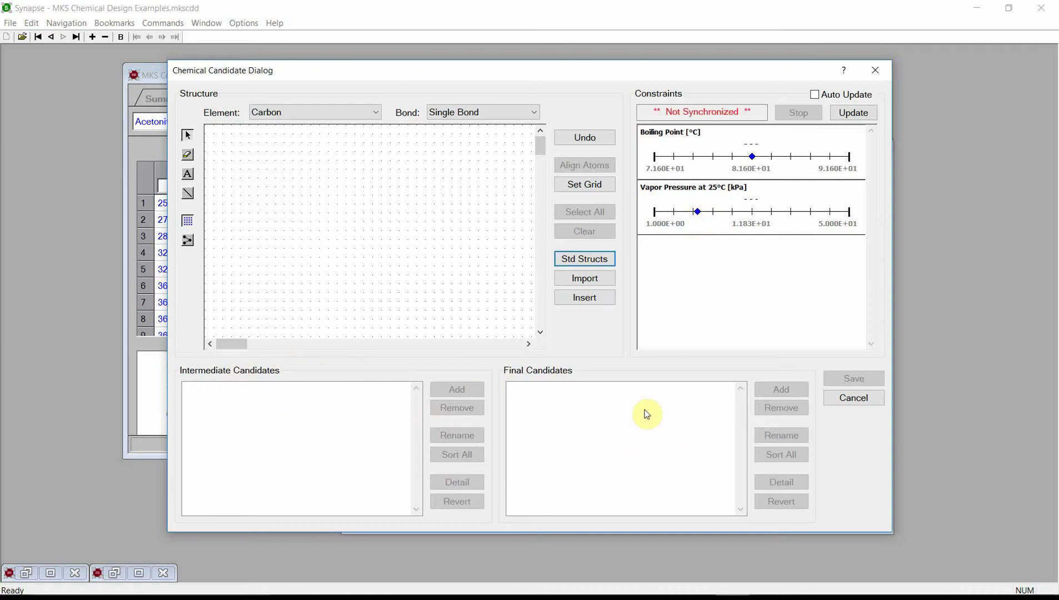
left_click(188, 176)
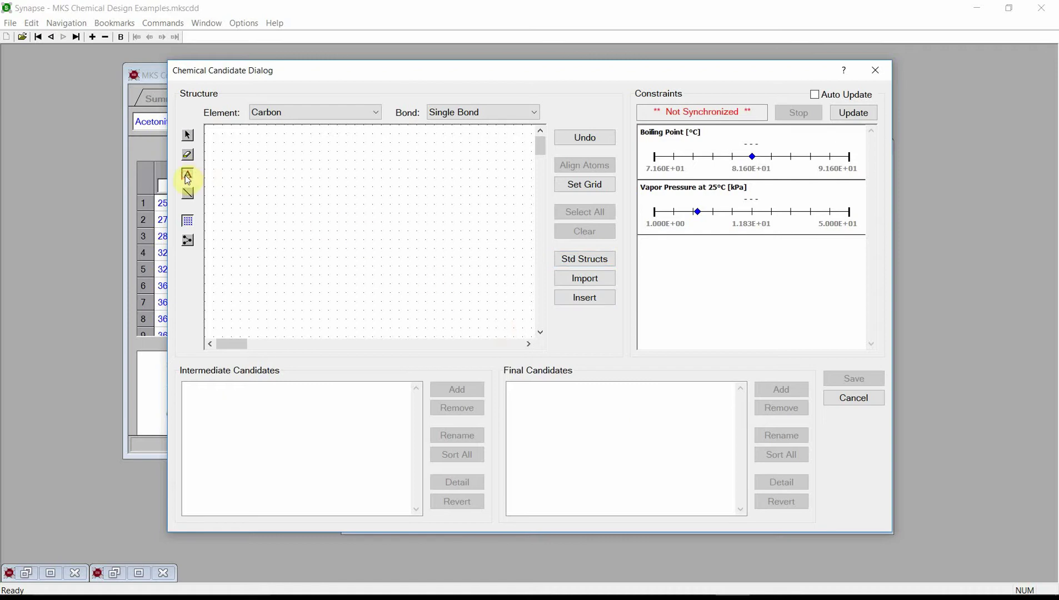
left_click(282, 189)
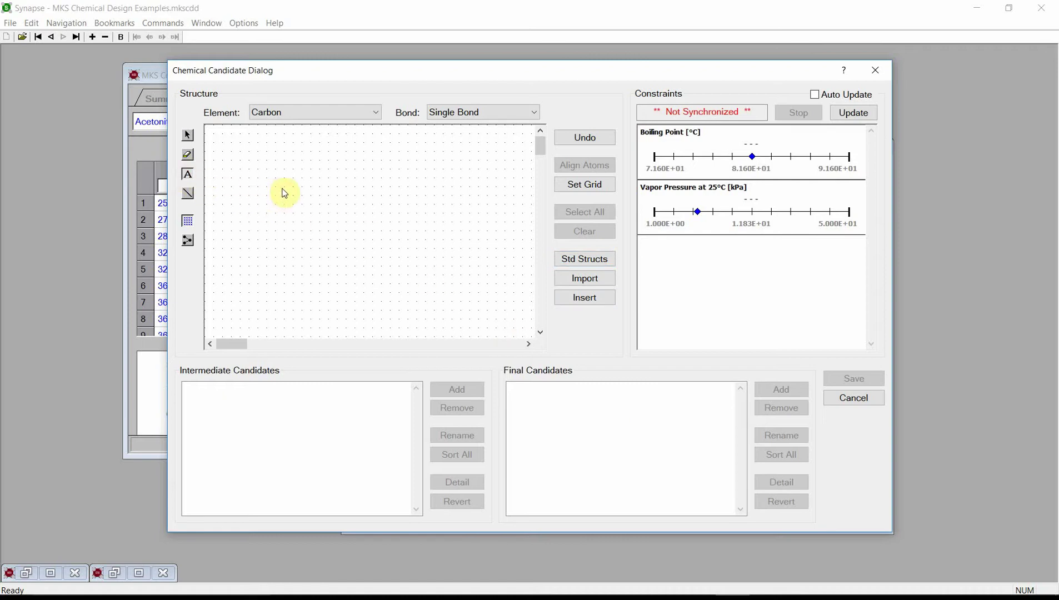
left_click(310, 189)
left_click(337, 188)
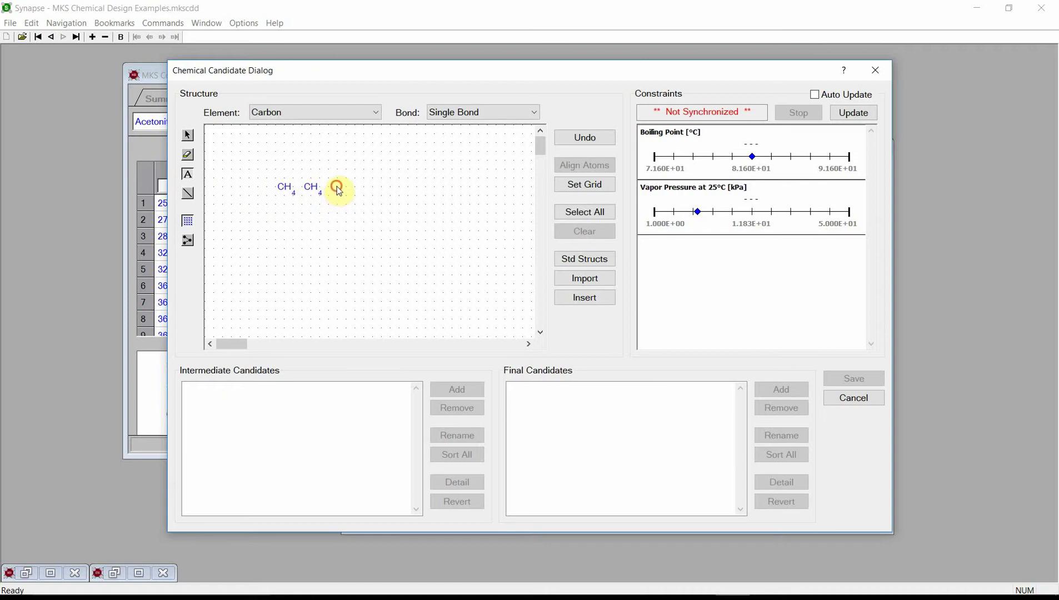
left_click(365, 188)
left_click(392, 188)
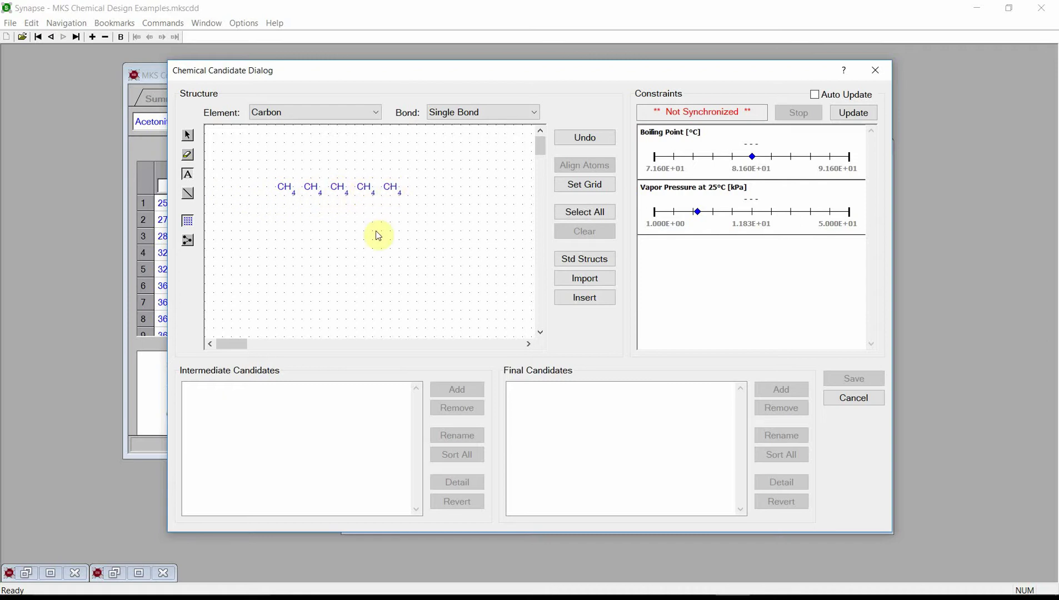
left_click(189, 194)
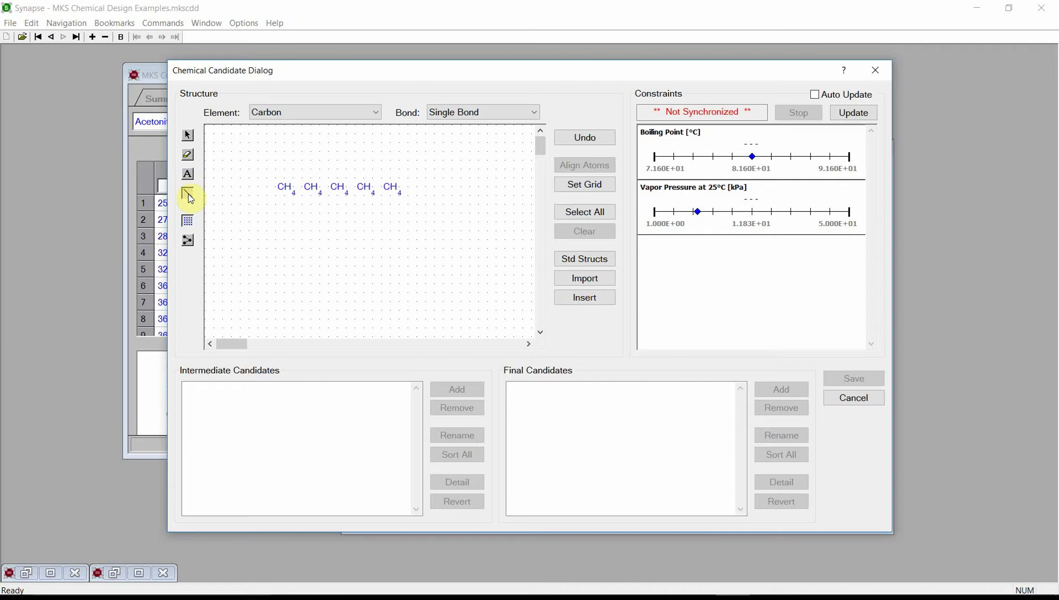
left_click_drag(284, 188, 398, 193)
Calculate the pentane chain's properties (boiling point 45.954 °C, below range) and add it as an intermediate candidate.
left_click(844, 114)
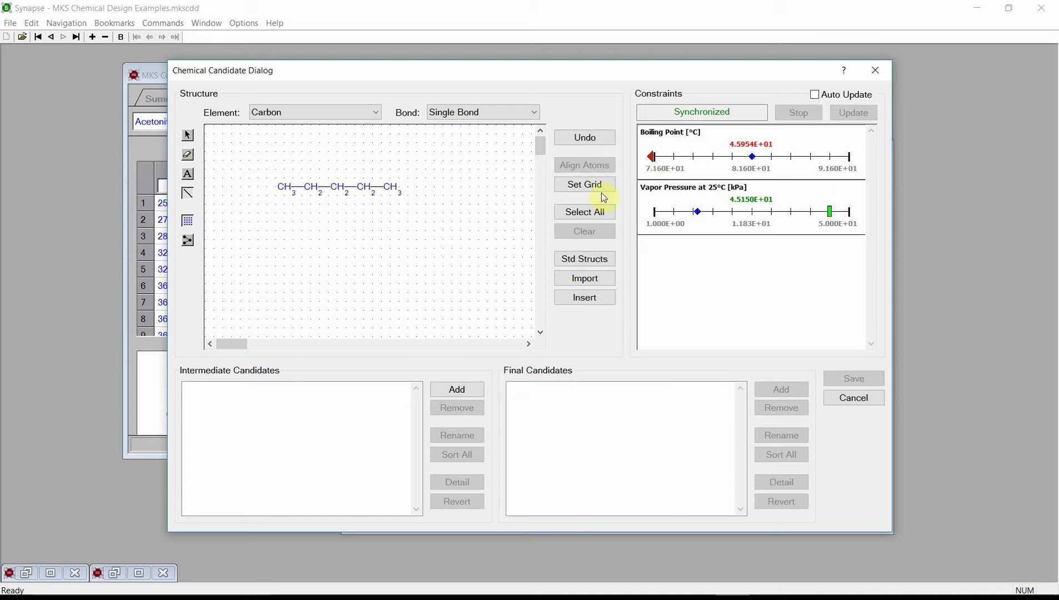
left_click(456, 391)
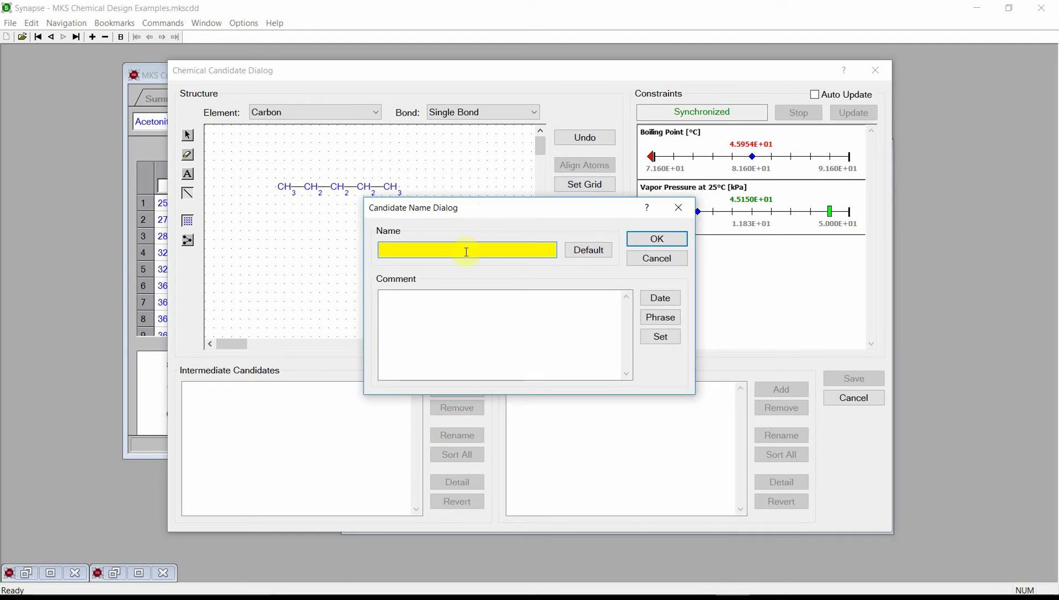
Save the pentane as 'Intermediate Candidate 0001' with a dated standard comment.
left_click(602, 250)
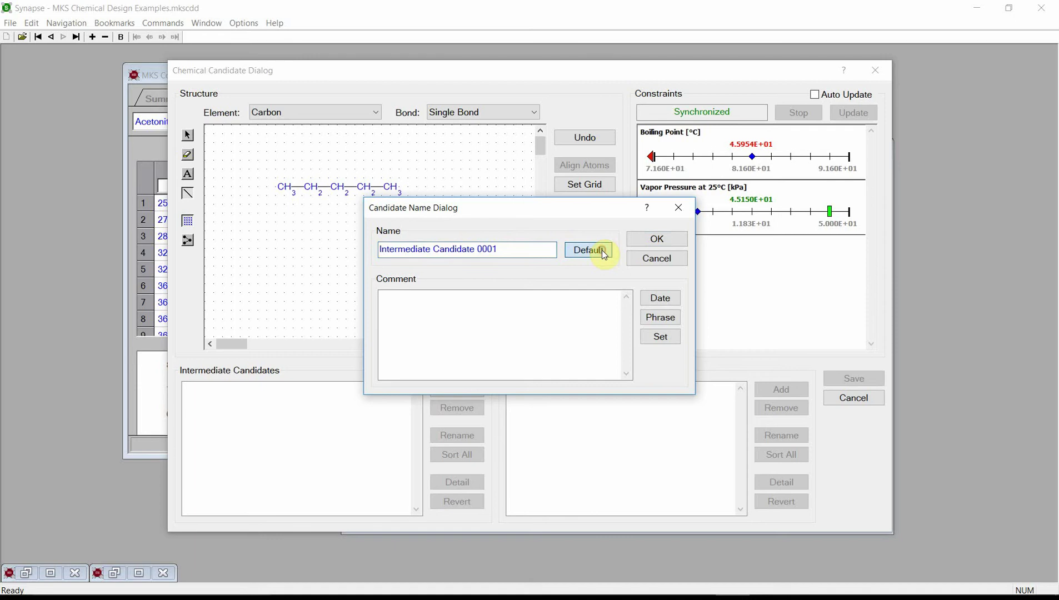
left_click(670, 302)
left_click(660, 315)
left_click(654, 239)
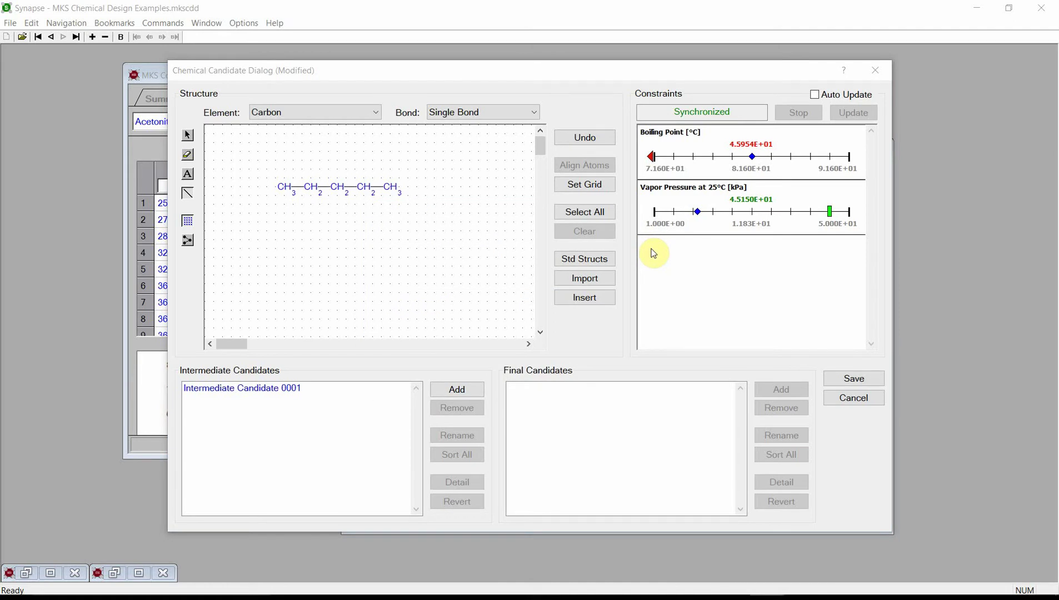
Attach a two-carbon branch to the middle carbon, recalculate (81.371 °C, 11.849 kPa), and add it as a final candidate.
left_click(189, 175)
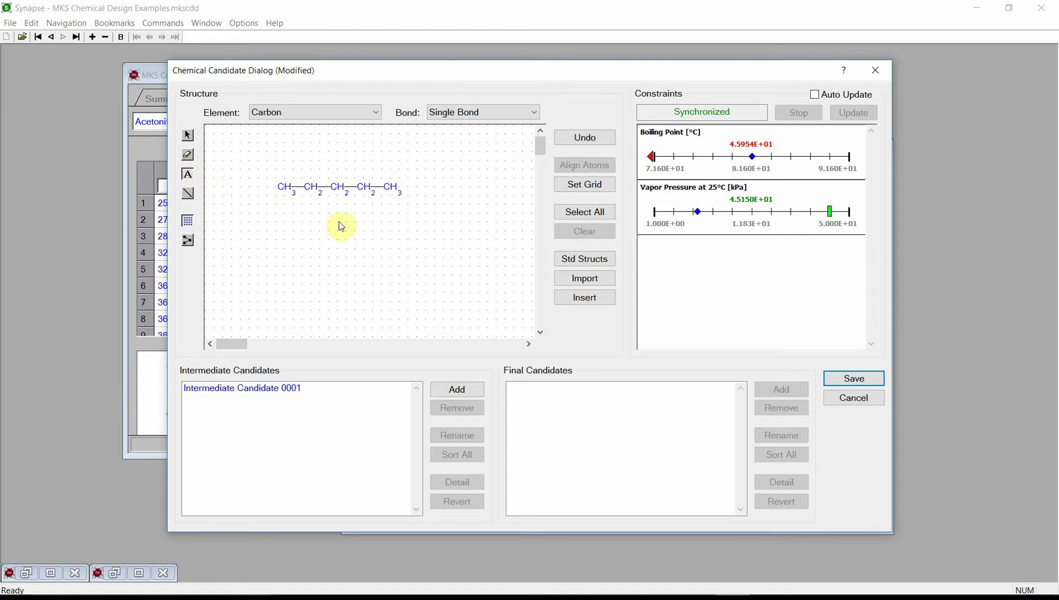
left_click(339, 215)
left_click(339, 240)
left_click(188, 194)
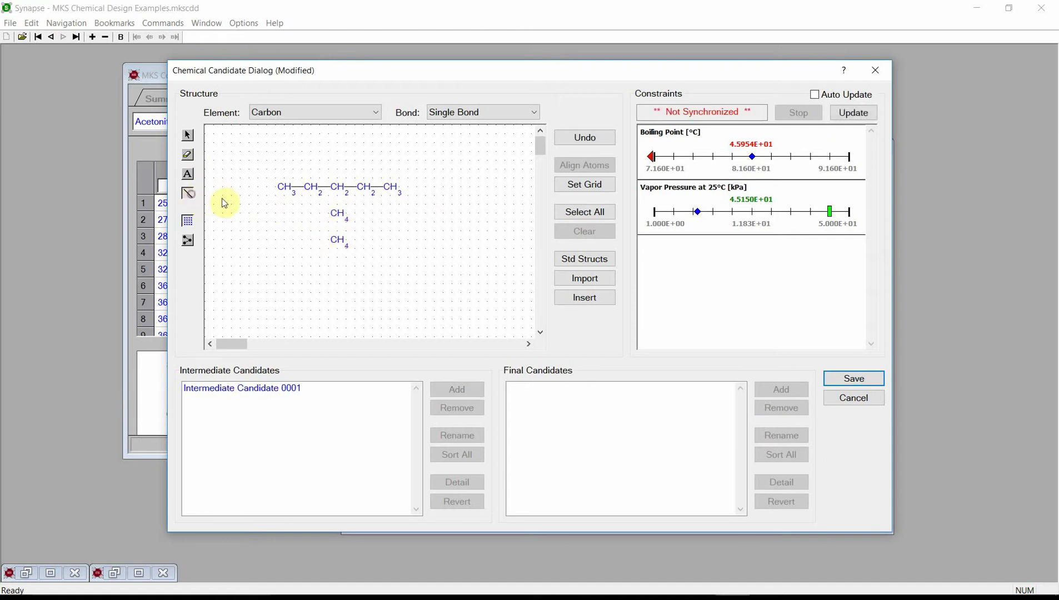
mouse_move(342, 193)
left_mouse_down()
mouse_move(340, 243)
mouse_move(341, 220)
left_mouse_up()
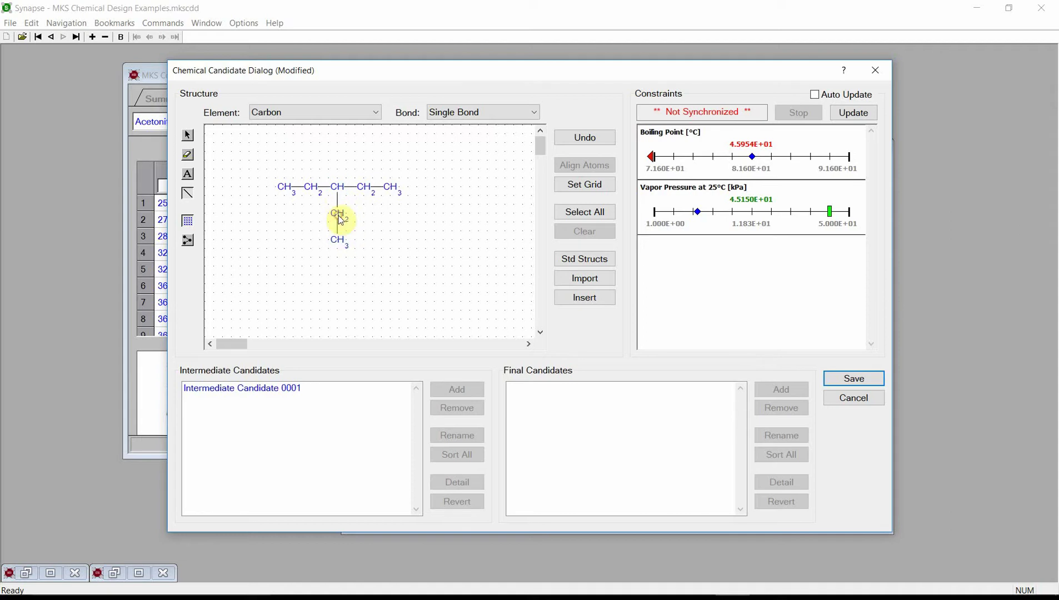
left_click(856, 114)
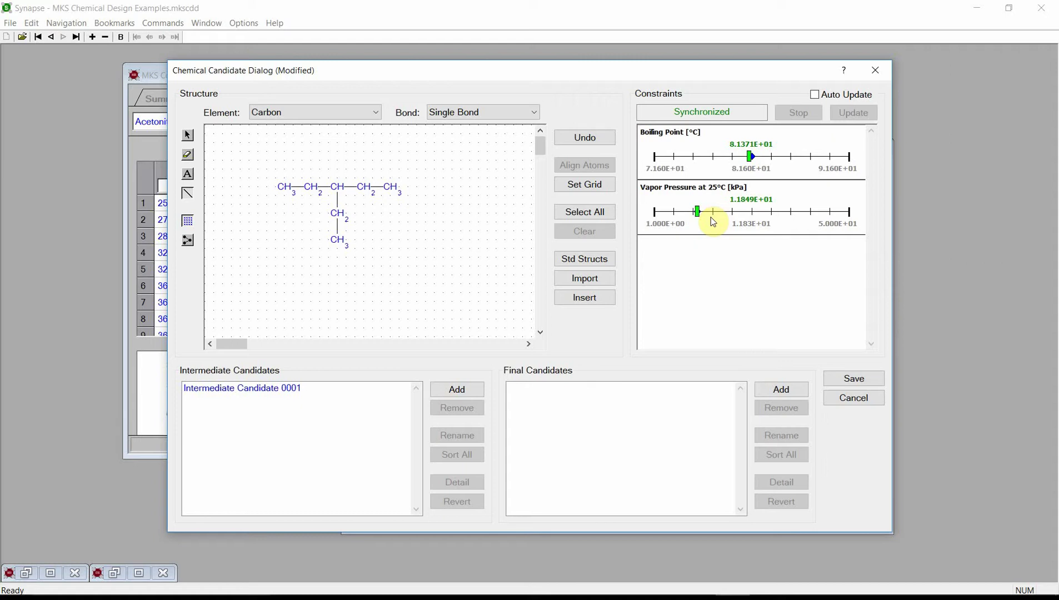
left_click(800, 394)
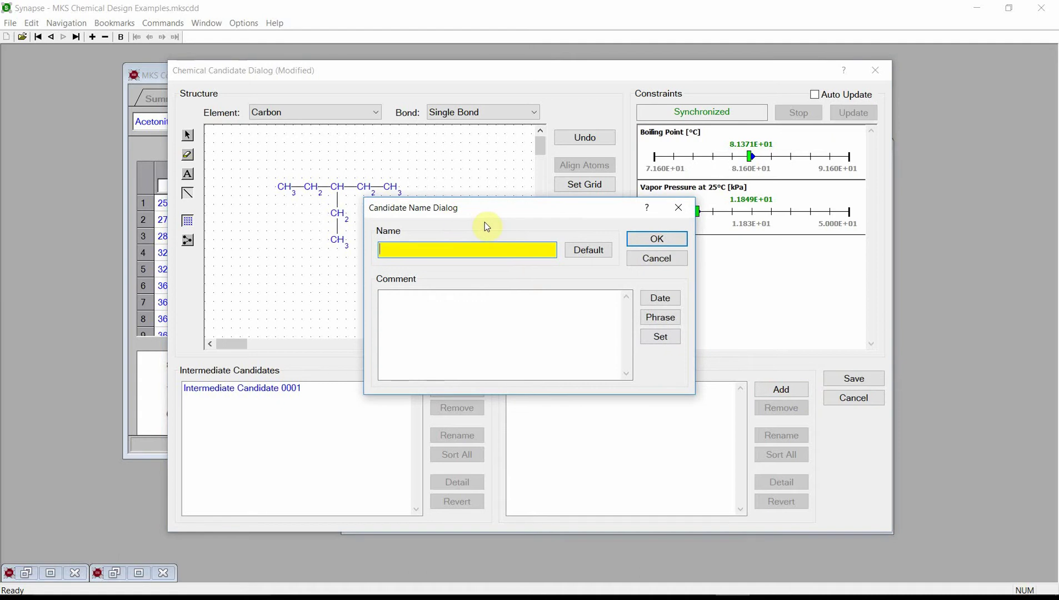
Name the final candidate with its default name and a dated comment, then save the candidates.
left_click(598, 253)
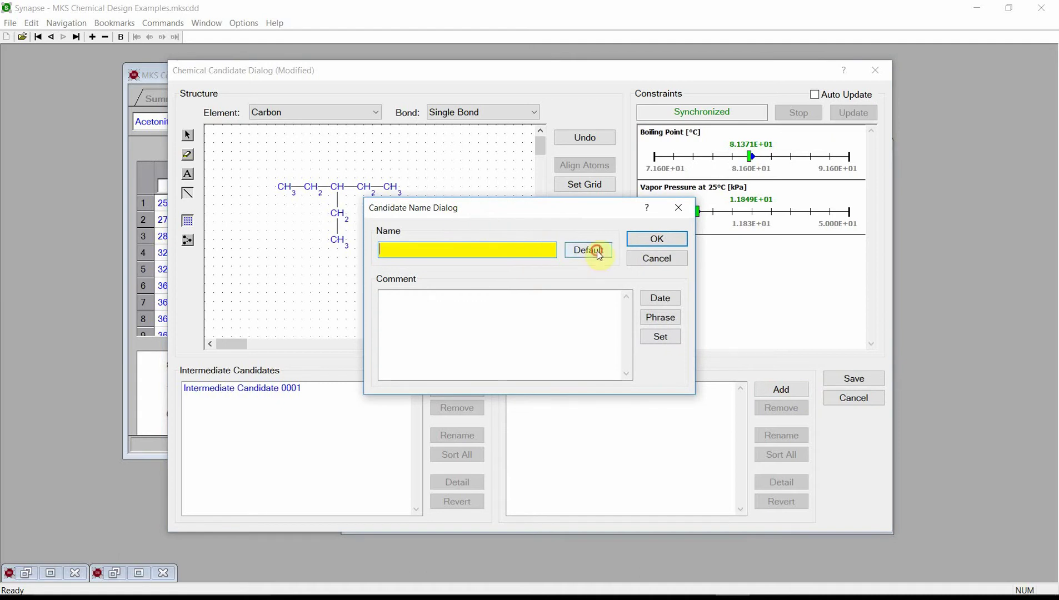
left_click(667, 300)
left_click(672, 322)
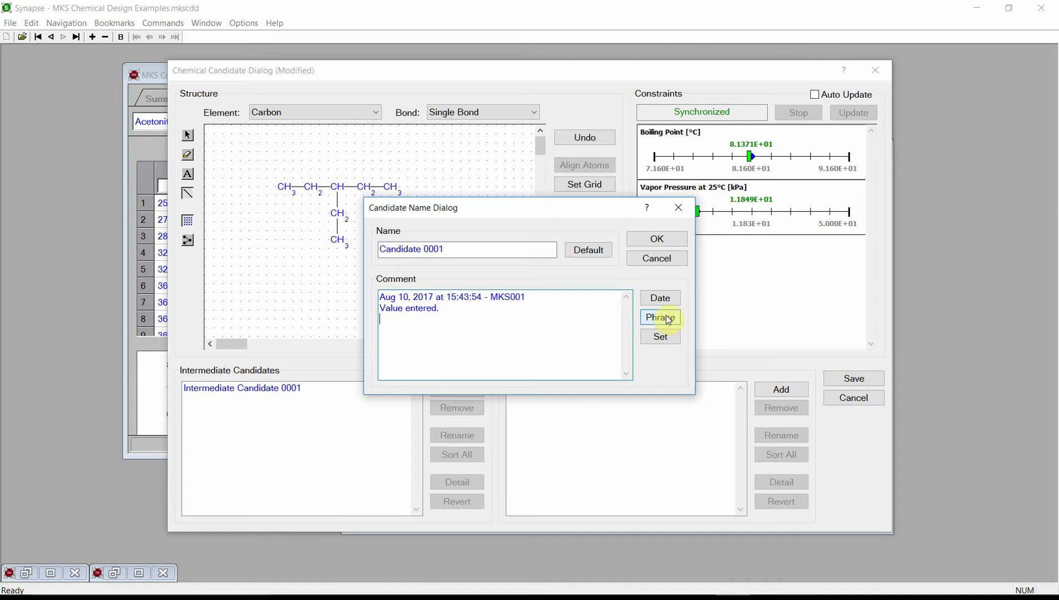
left_click(669, 243)
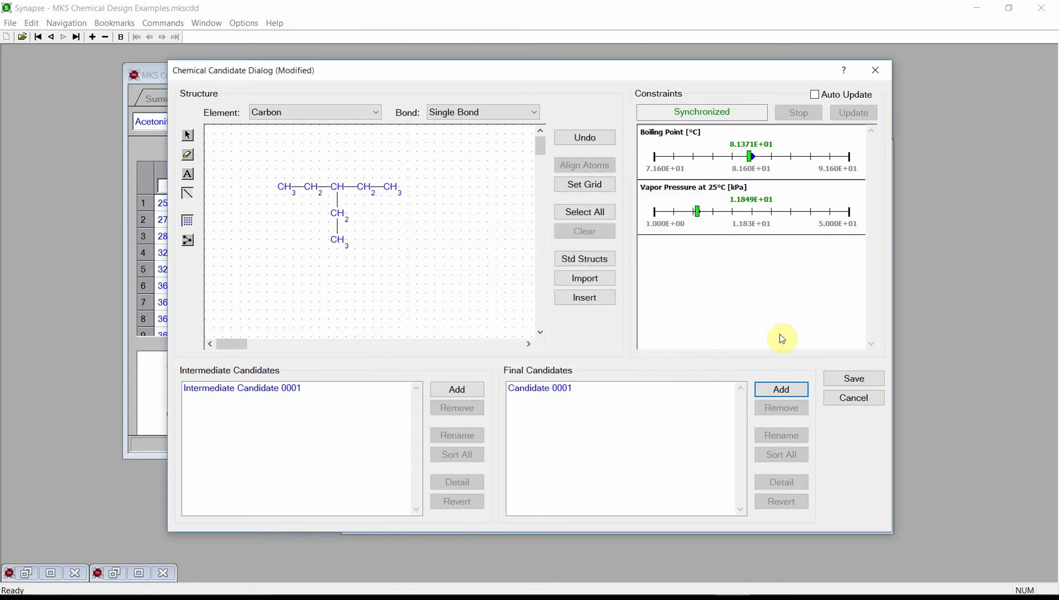
left_click(868, 382)
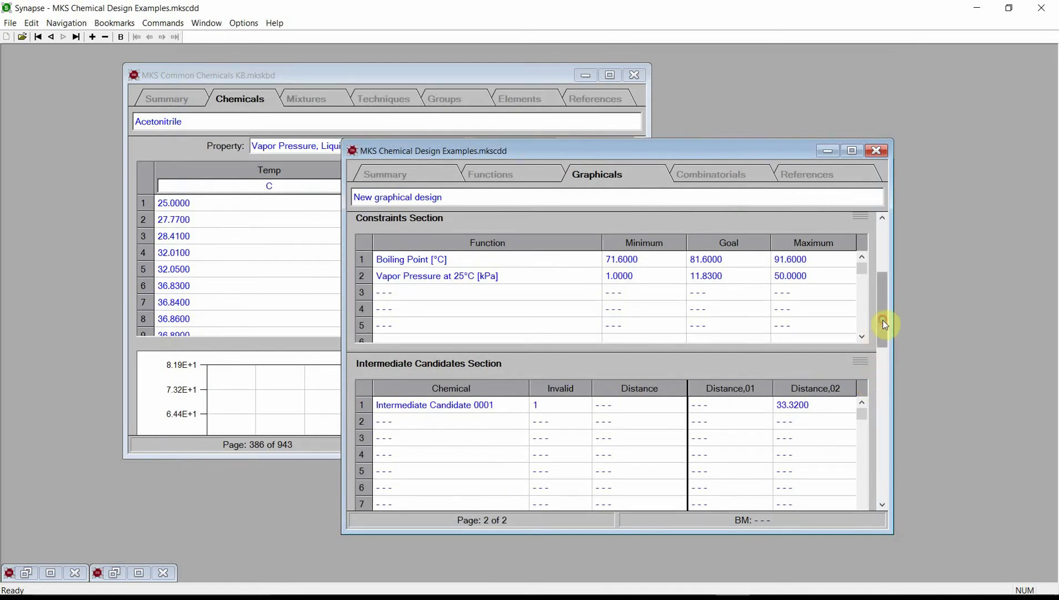
scroll(882, 342, "down", 3)
left_click_drag(884, 342, 888, 358)
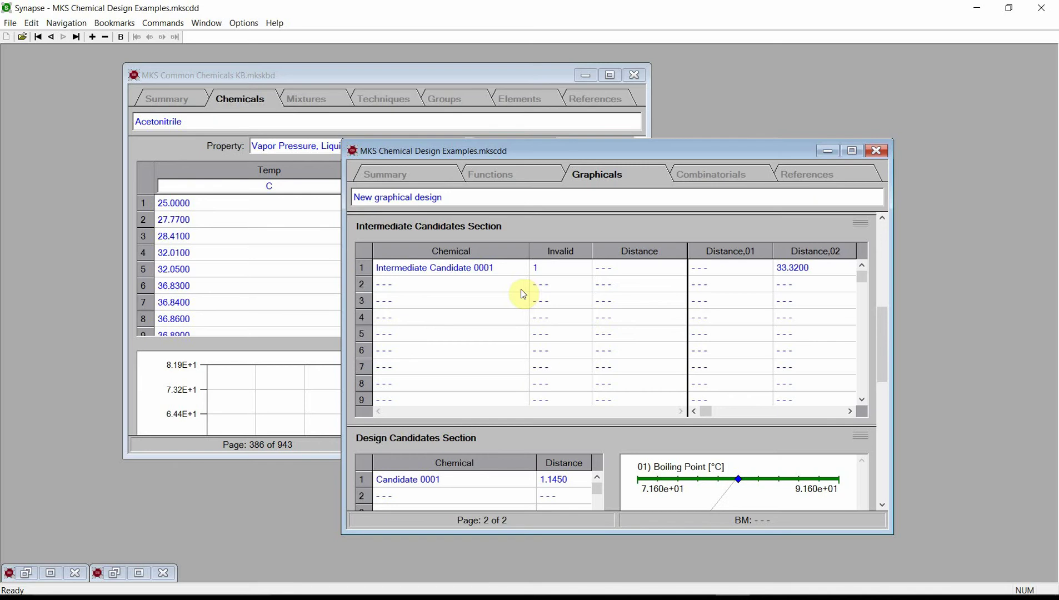
double_click(559, 328)
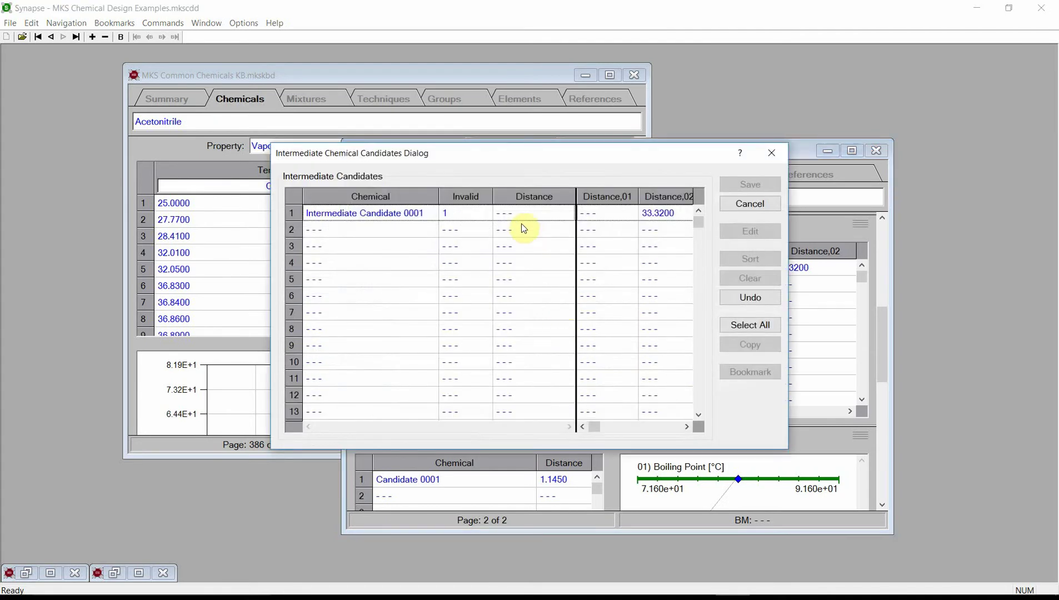
double_click(518, 218)
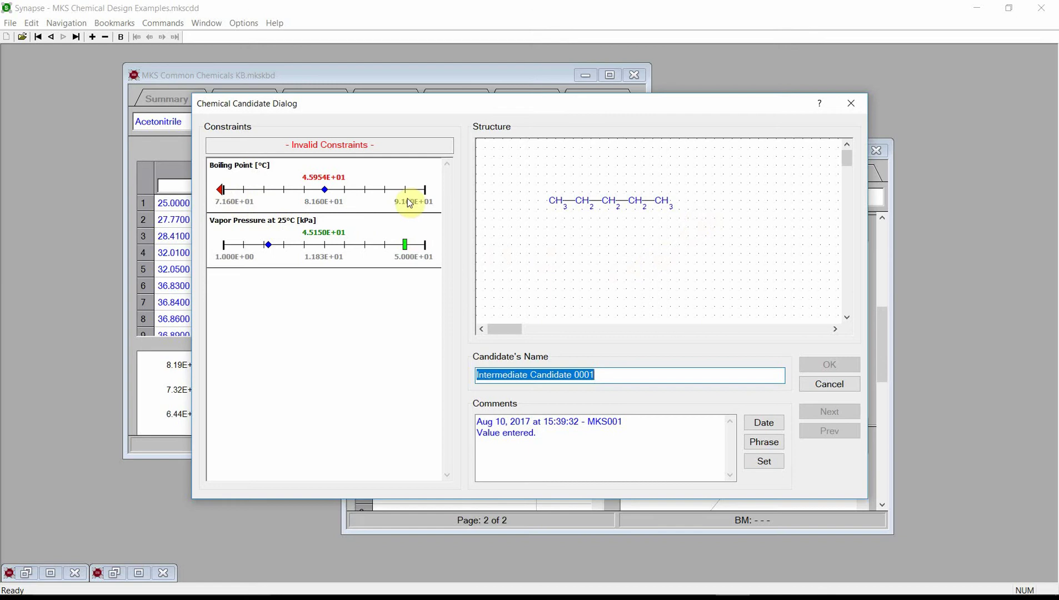
left_click(822, 383)
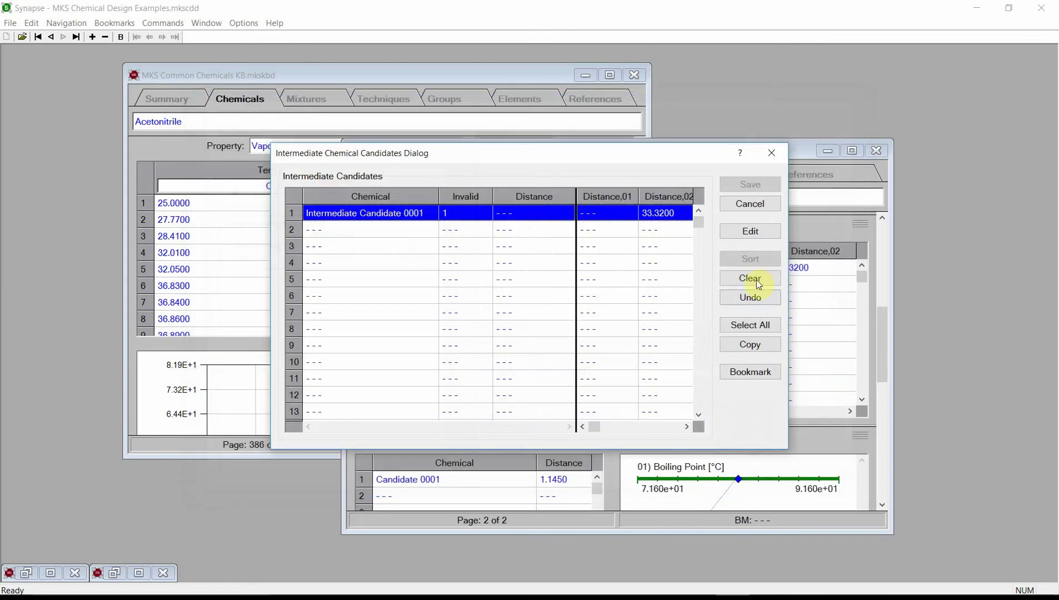
left_click(752, 204)
left_click_drag(882, 338, 892, 392)
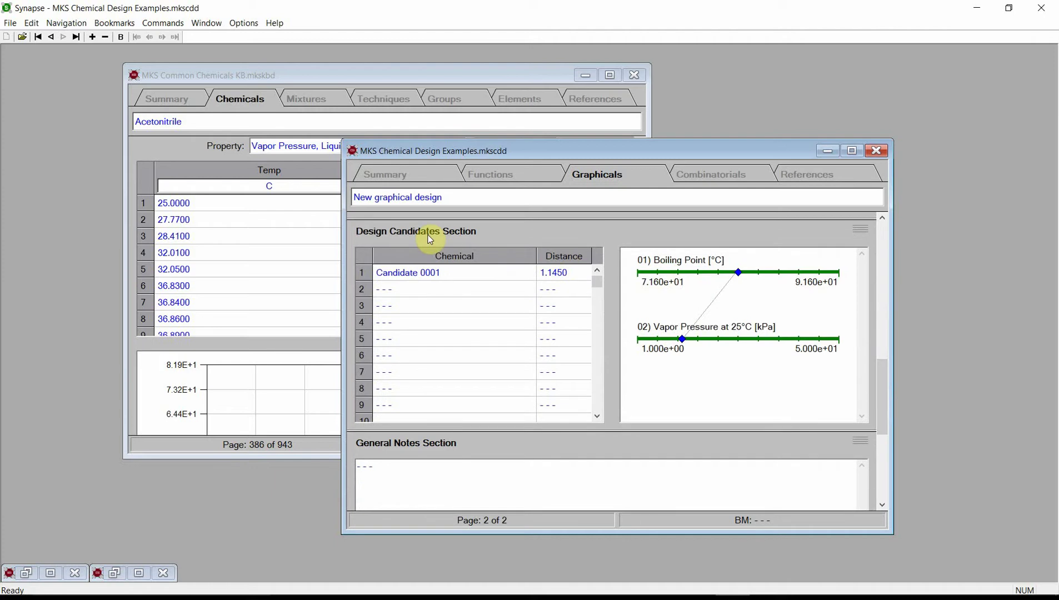
double_click(478, 318)
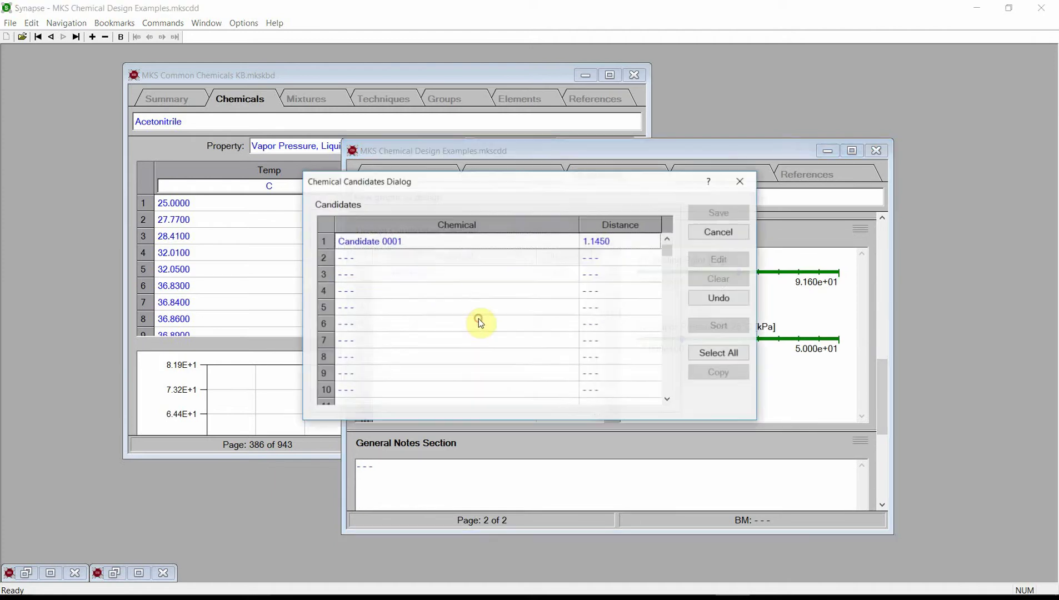
double_click(525, 242)
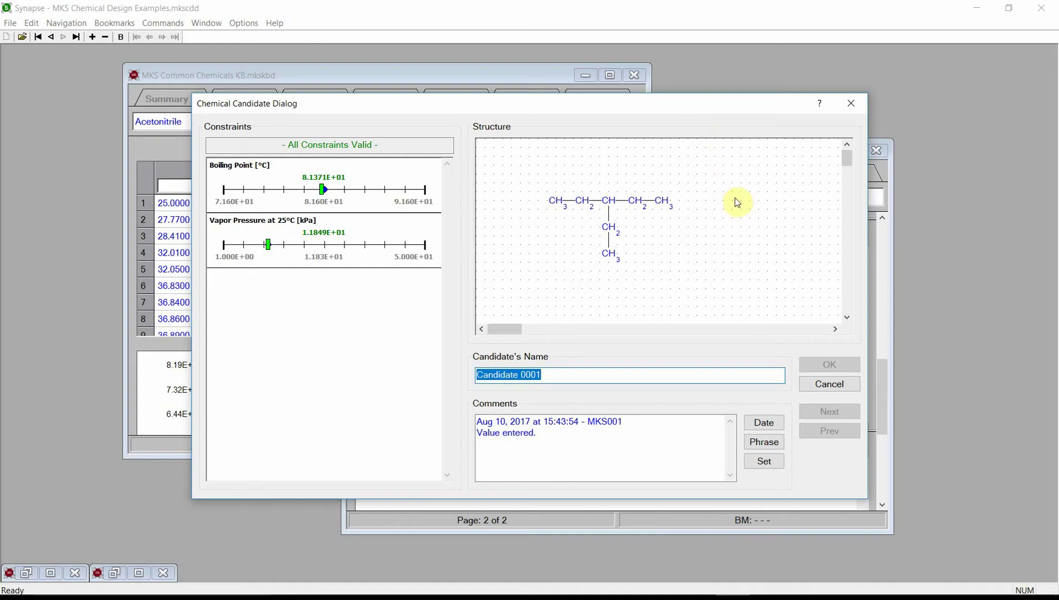
left_click(821, 384)
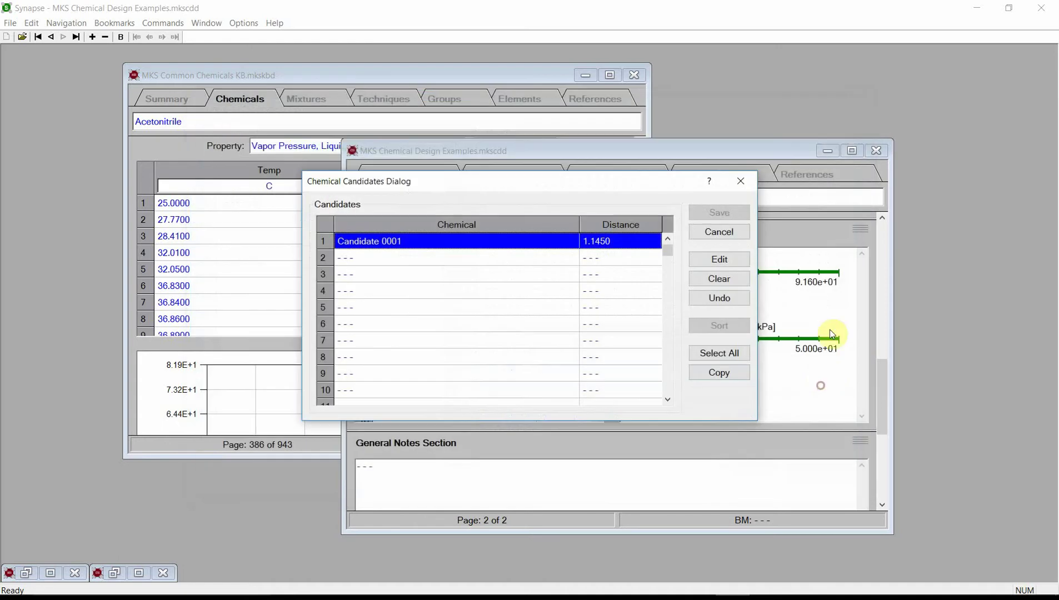
left_click(719, 232)
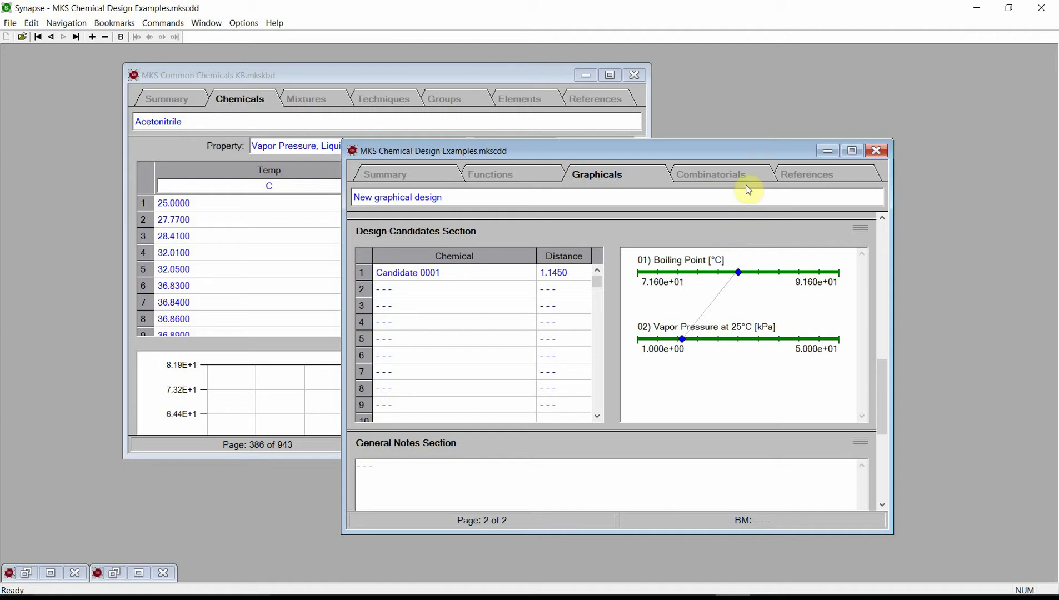
Show the Combinatorials tab listing Example Combinatorial Chem Design 001.
left_click(722, 176)
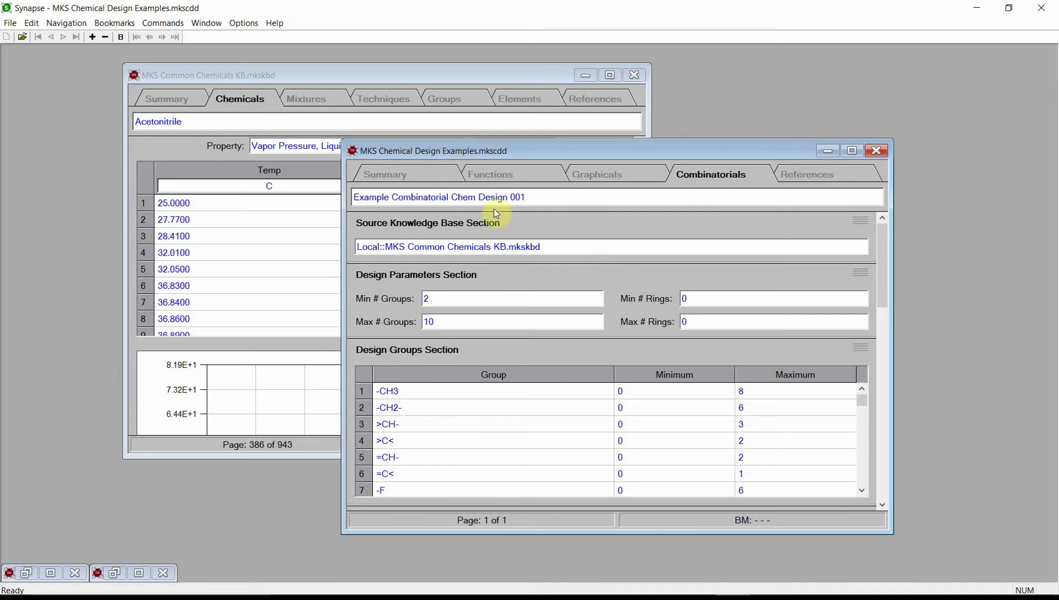
Create 'New combinatorial design' referencing MKS Calculation or Derivation, sourced from MKS Common Chemicals KB.mkskbd.
left_click(93, 39)
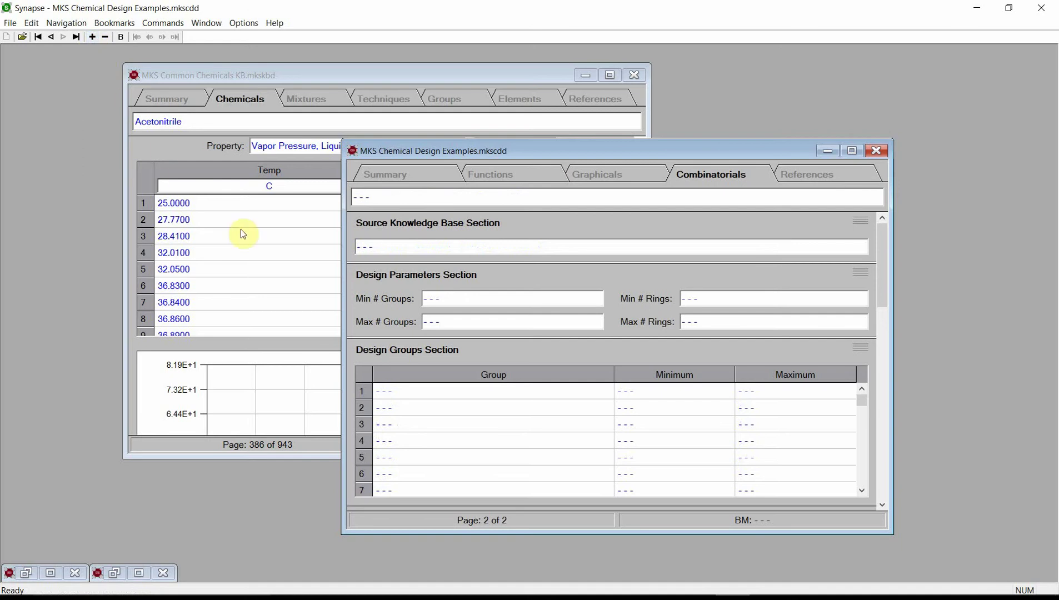
left_click(497, 199)
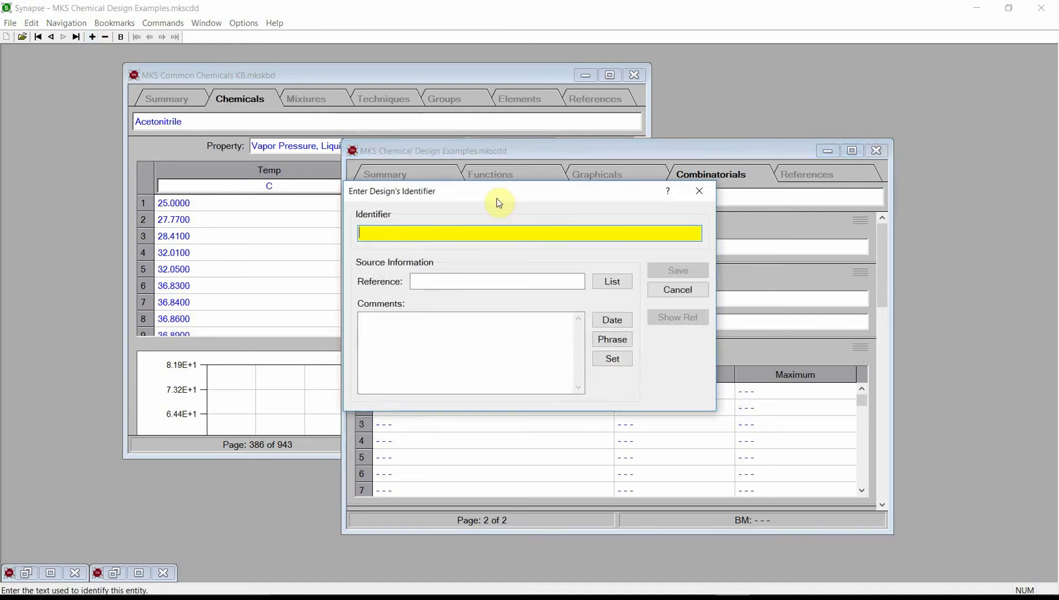
type("New")
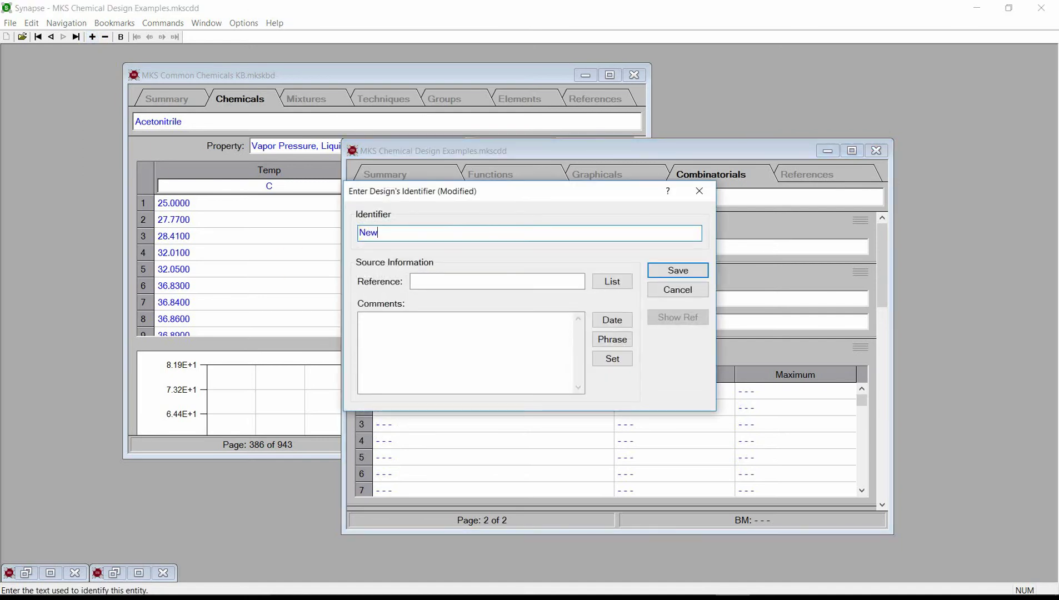
type(" combinatorial design")
left_click(612, 281)
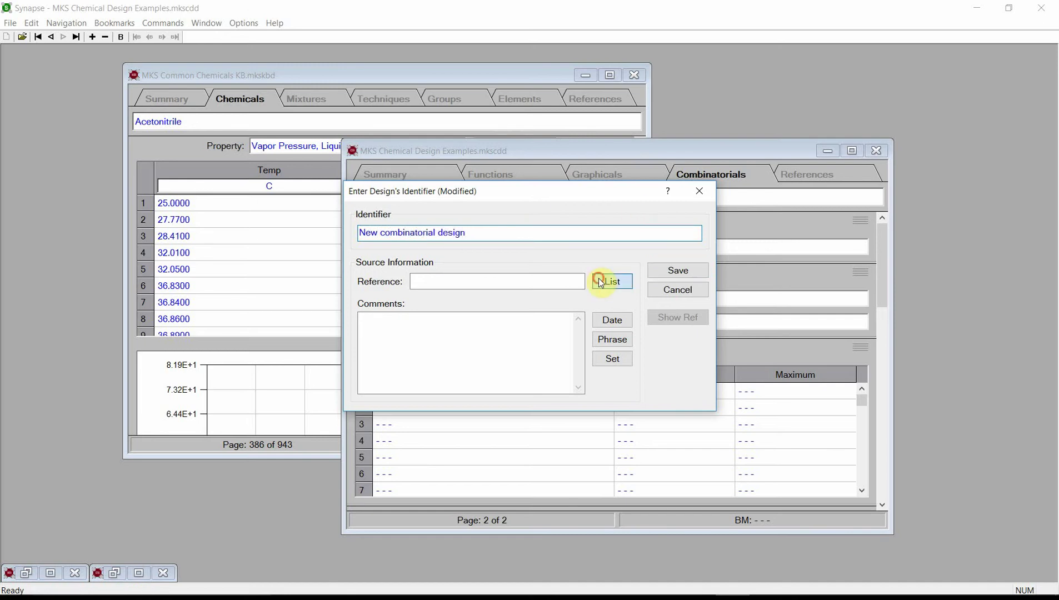
left_click(588, 233)
double_click(588, 235)
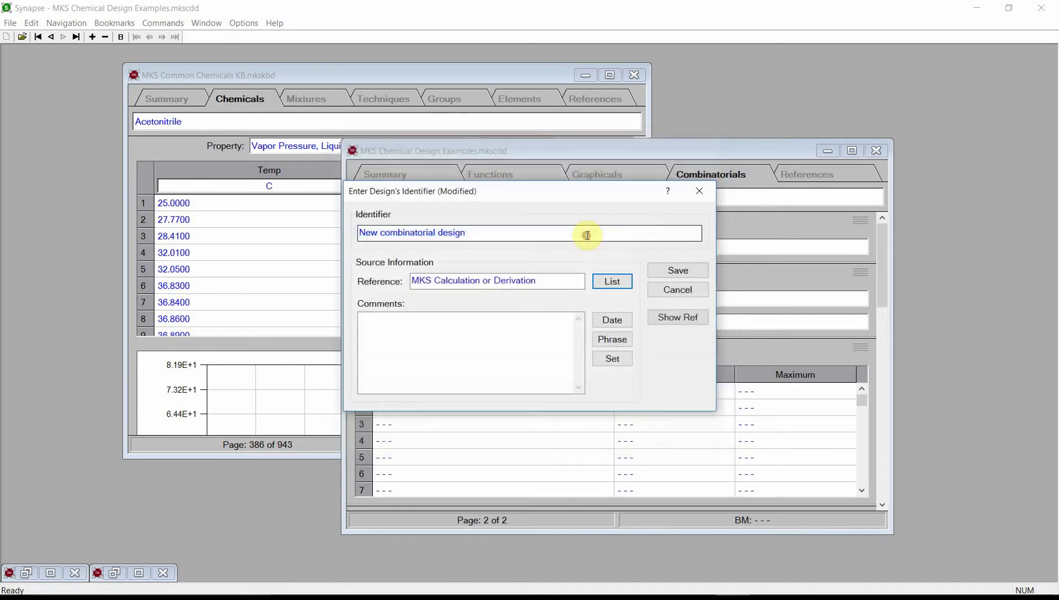
left_click(612, 318)
left_click(617, 340)
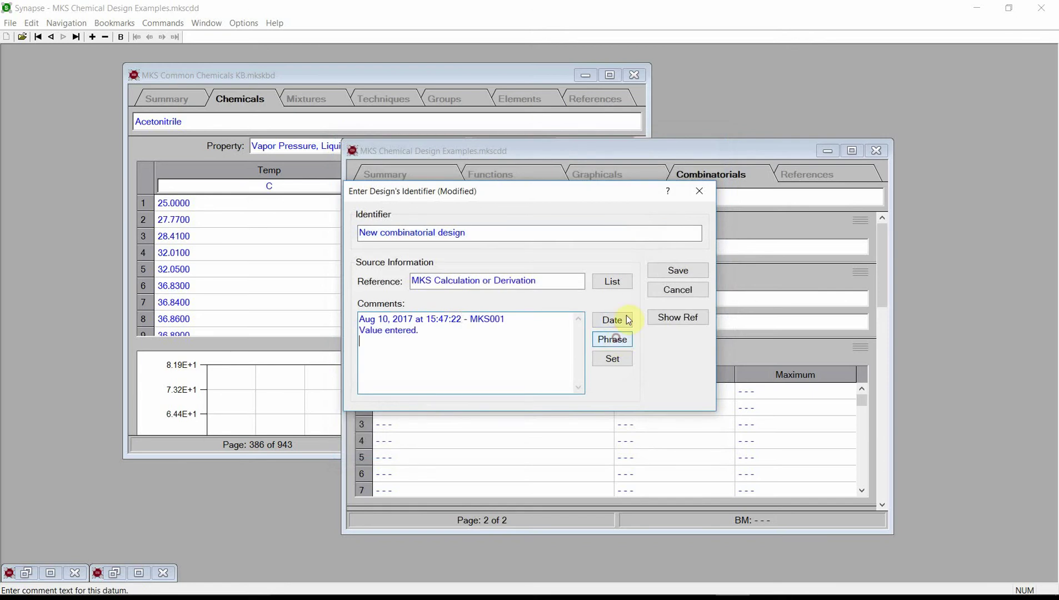
left_click(685, 274)
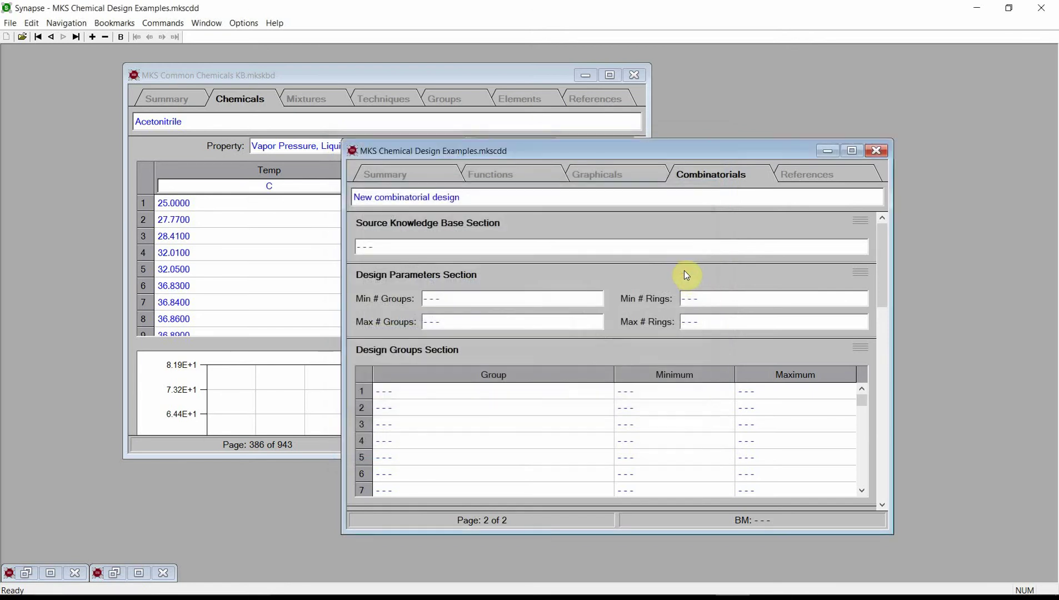
left_click(640, 246)
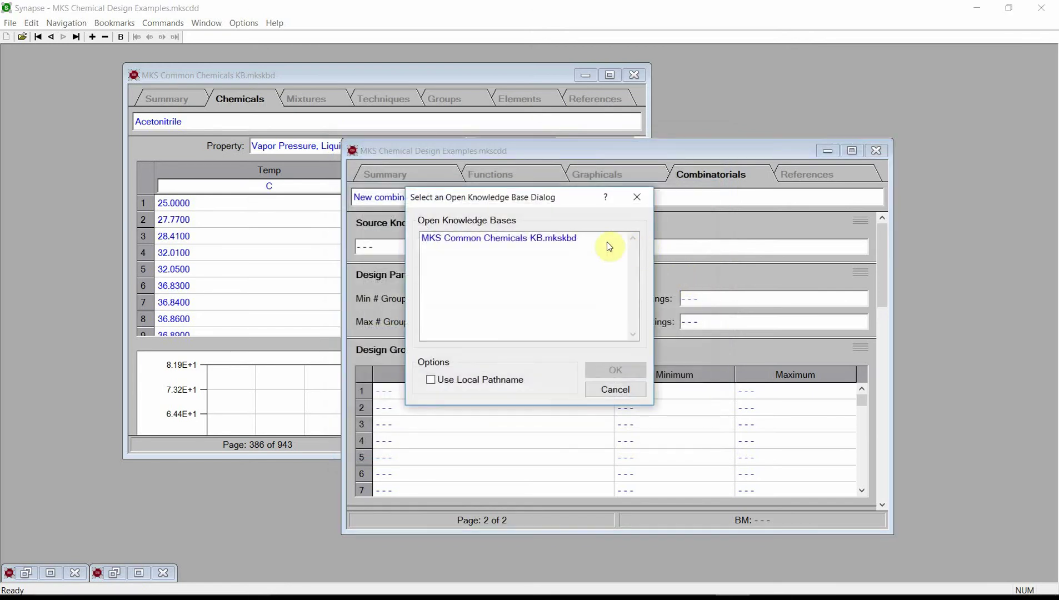
double_click(519, 241)
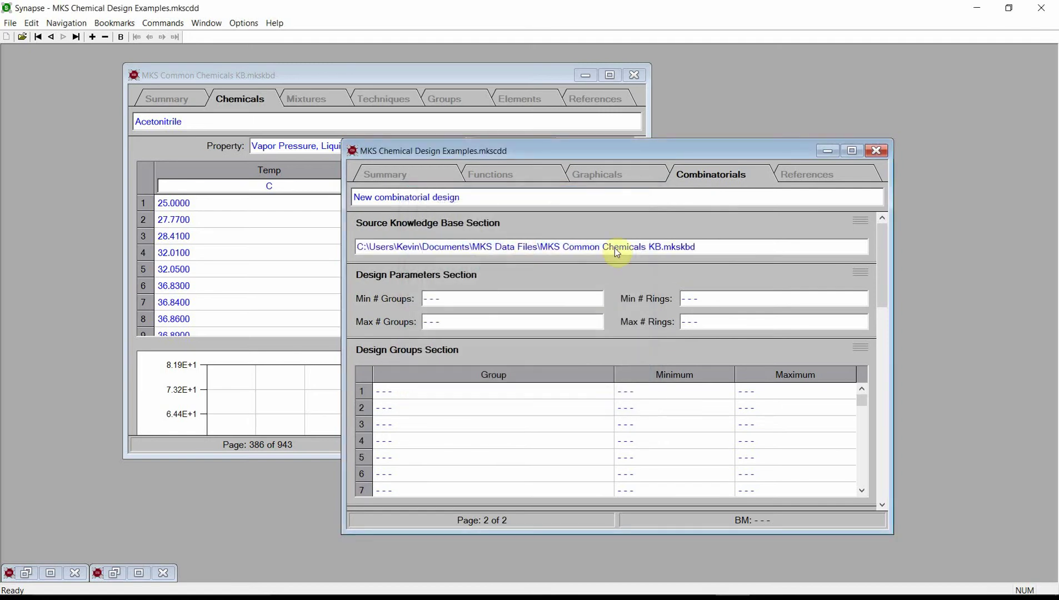